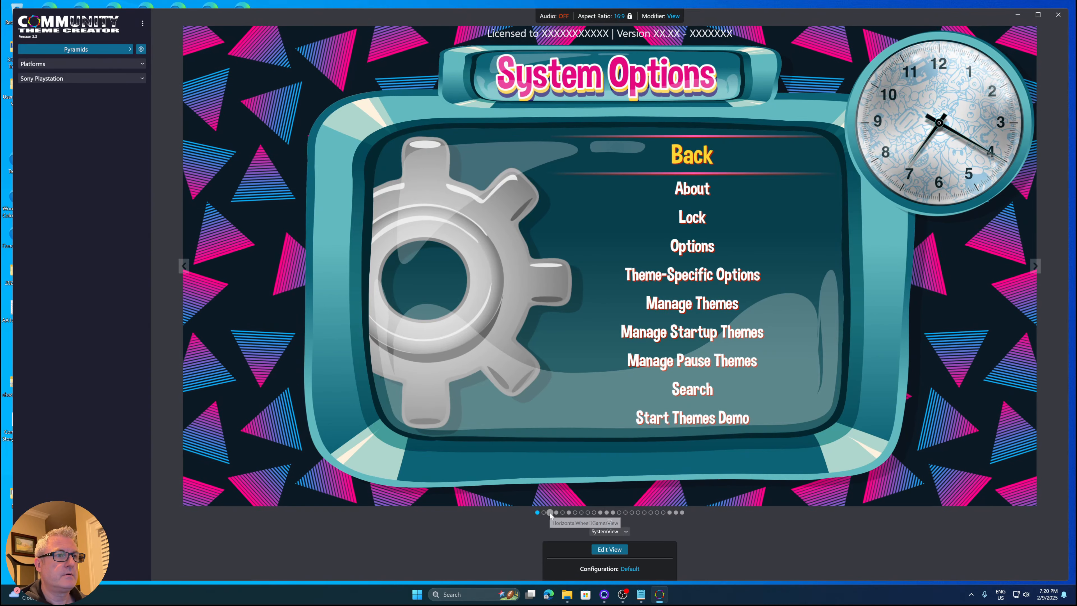
# Load the Plain n Simple Community theme and open its HorizontalWheel1GamesView for editing.
pyautogui.click(550, 512)
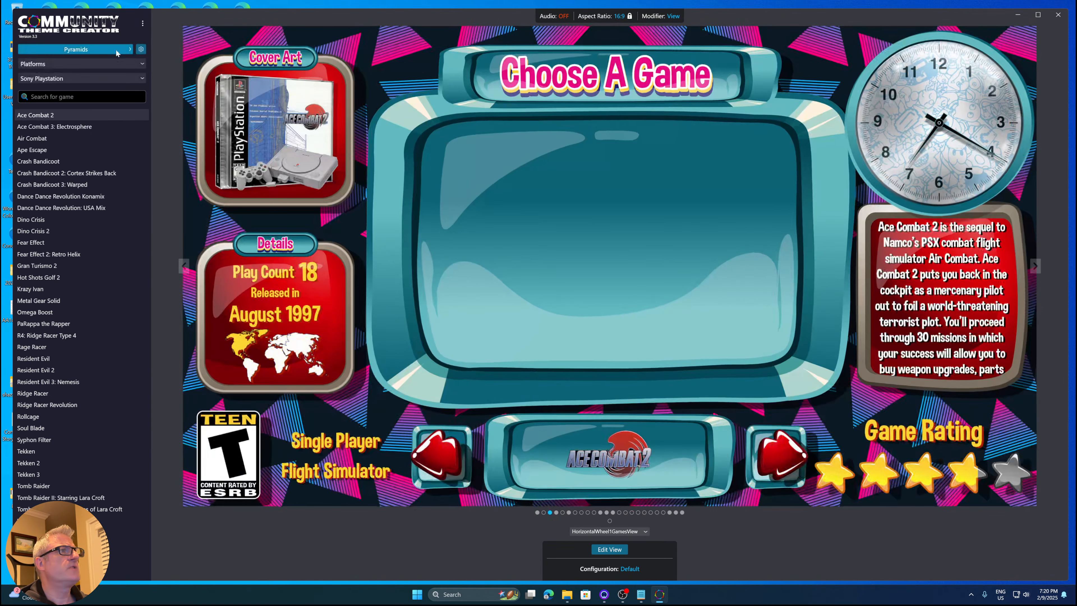
pyautogui.click(115, 49)
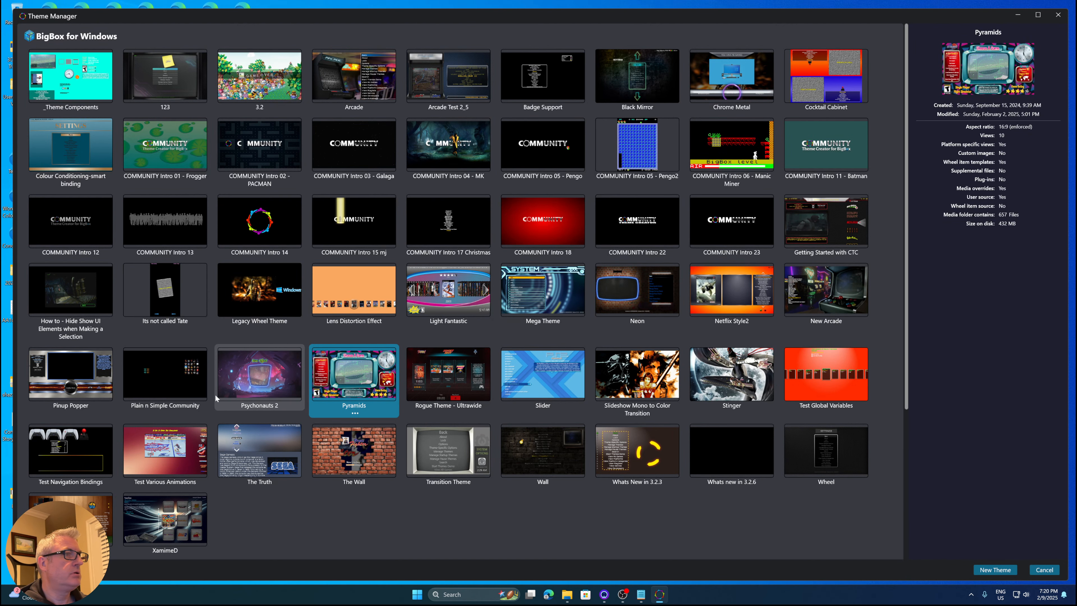
pyautogui.click(184, 389)
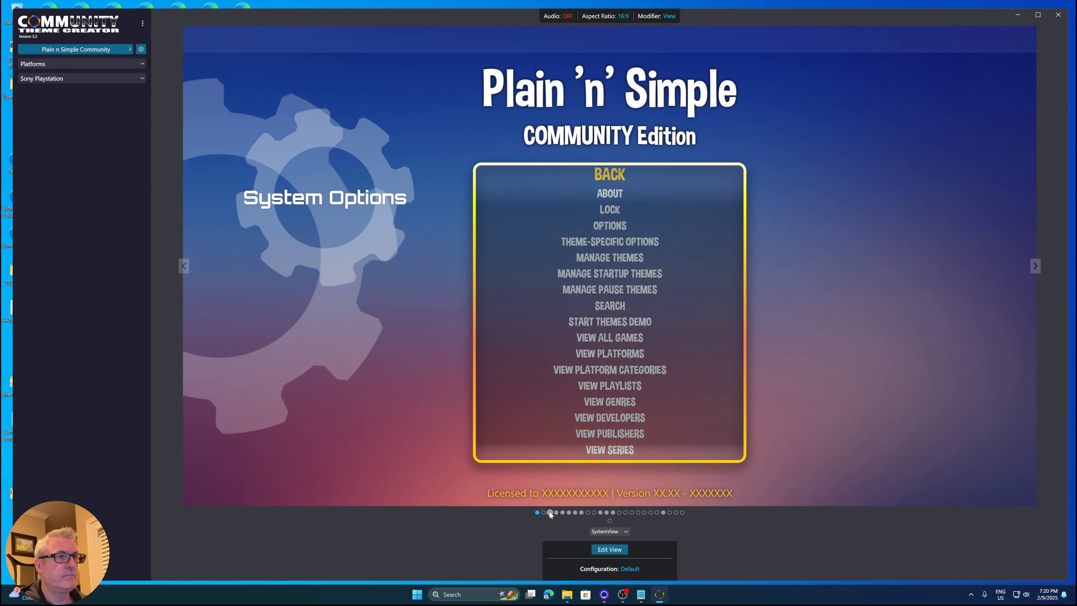
pyautogui.click(550, 512)
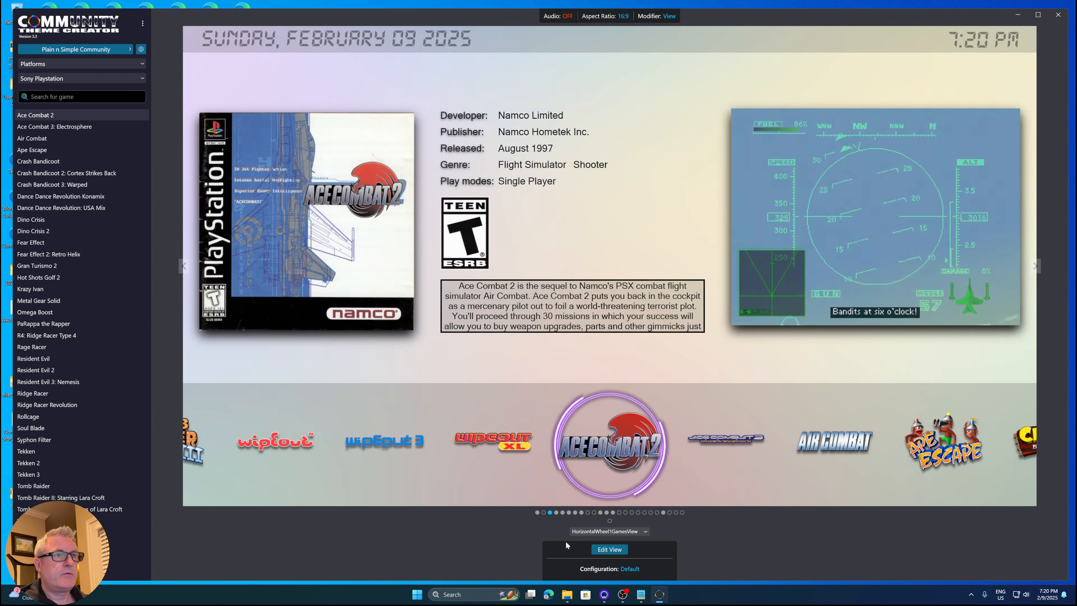
pyautogui.click(606, 549)
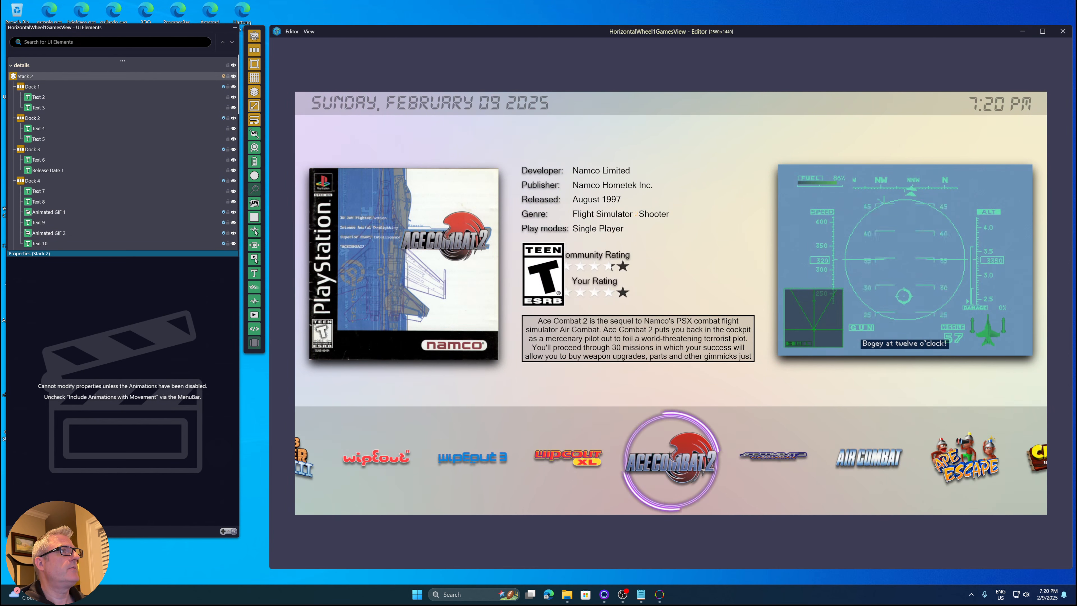
# Reposition the UI Elements window slightly and select the Release Date 1 text element.
pyautogui.moveTo(141, 29); pyautogui.dragTo(144, 24)
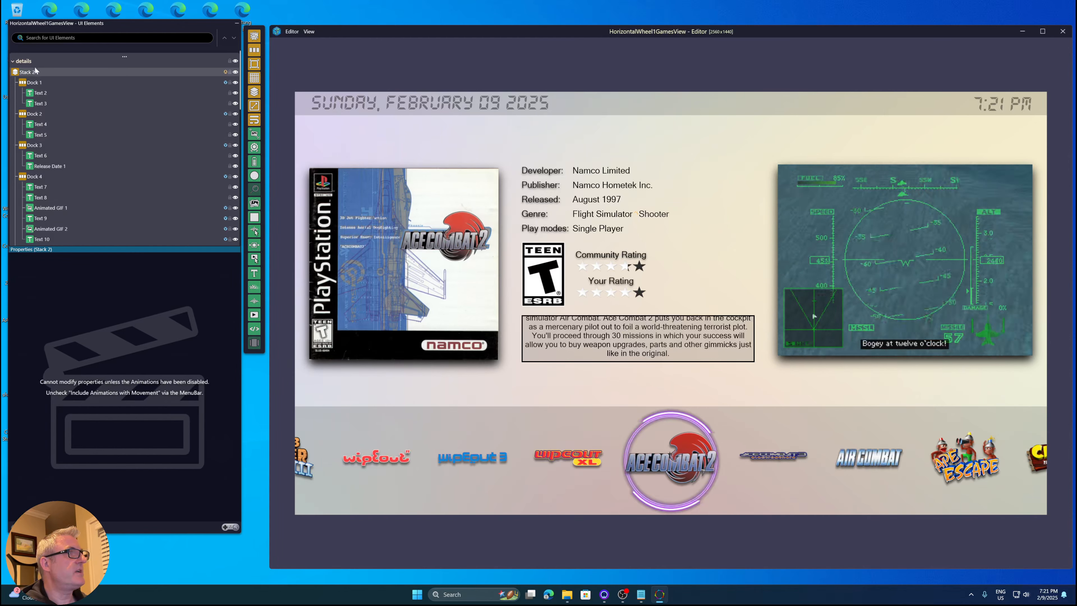
pyautogui.moveTo(130, 23)
pyautogui.mouseDown()
pyautogui.moveTo(172, 26)
pyautogui.moveTo(129, 24)
pyautogui.mouseUp()
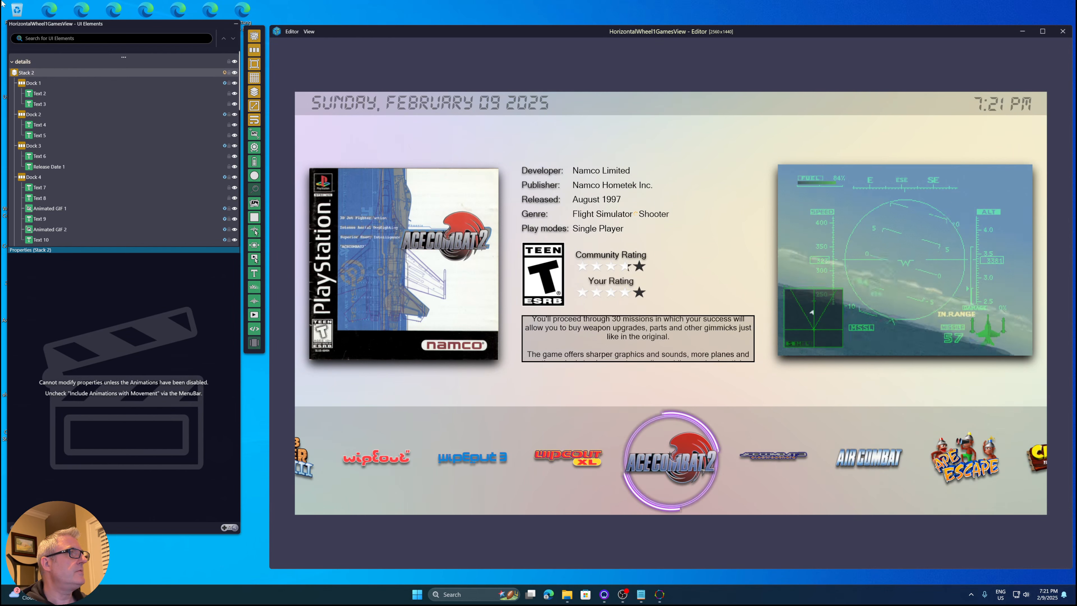
pyautogui.click(82, 166)
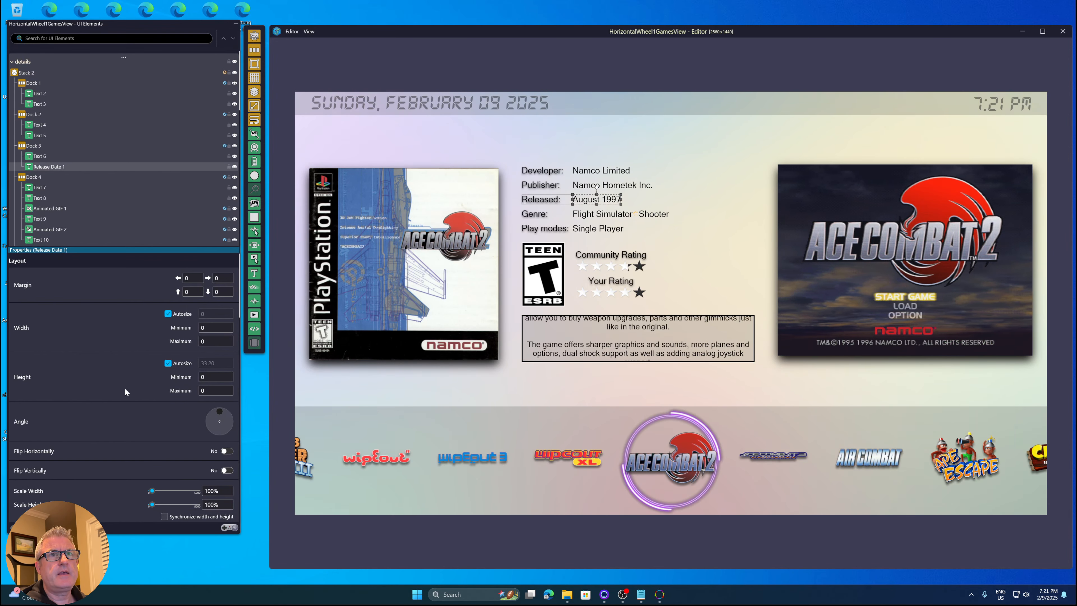
# Check the available display scale options in the Windows display settings and close Settings without changing anything.
pyautogui.rightClick(156, 570)
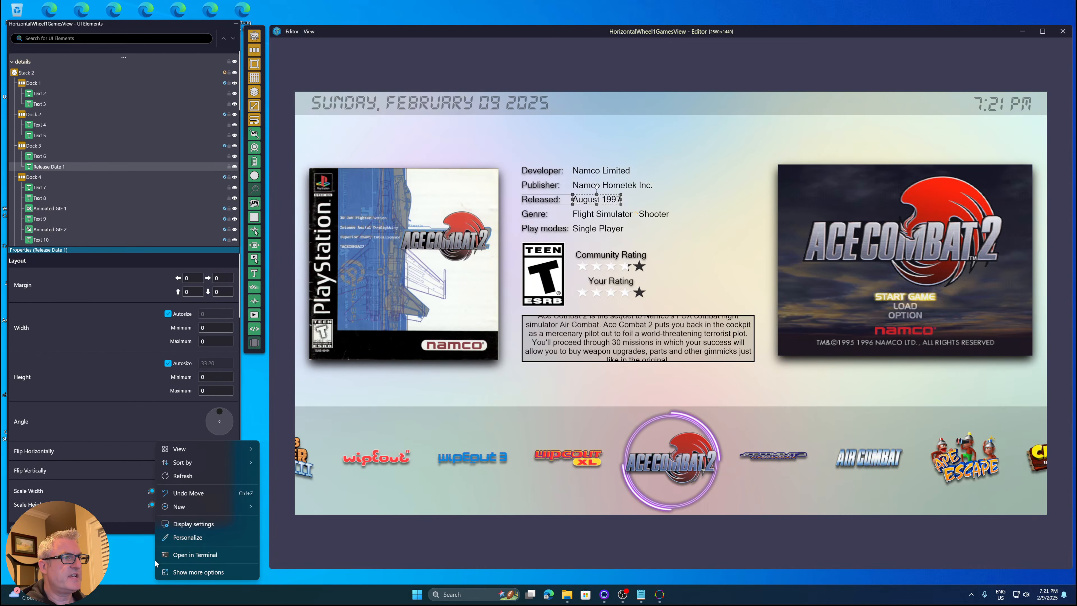
pyautogui.click(185, 522)
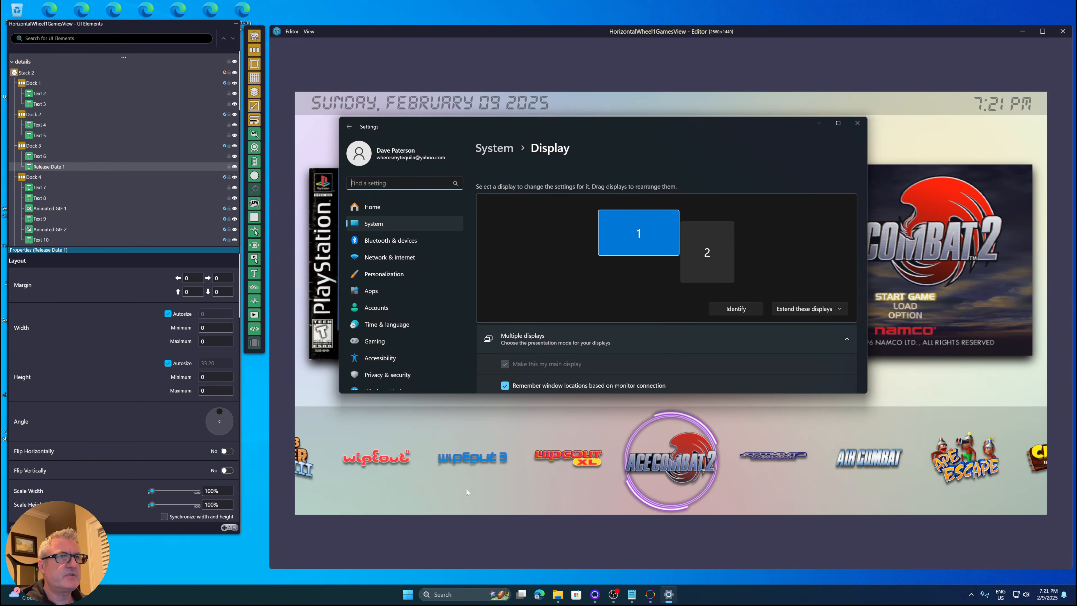
pyautogui.scroll(-5, 780, 321)
pyautogui.scroll(-5, 779, 321)
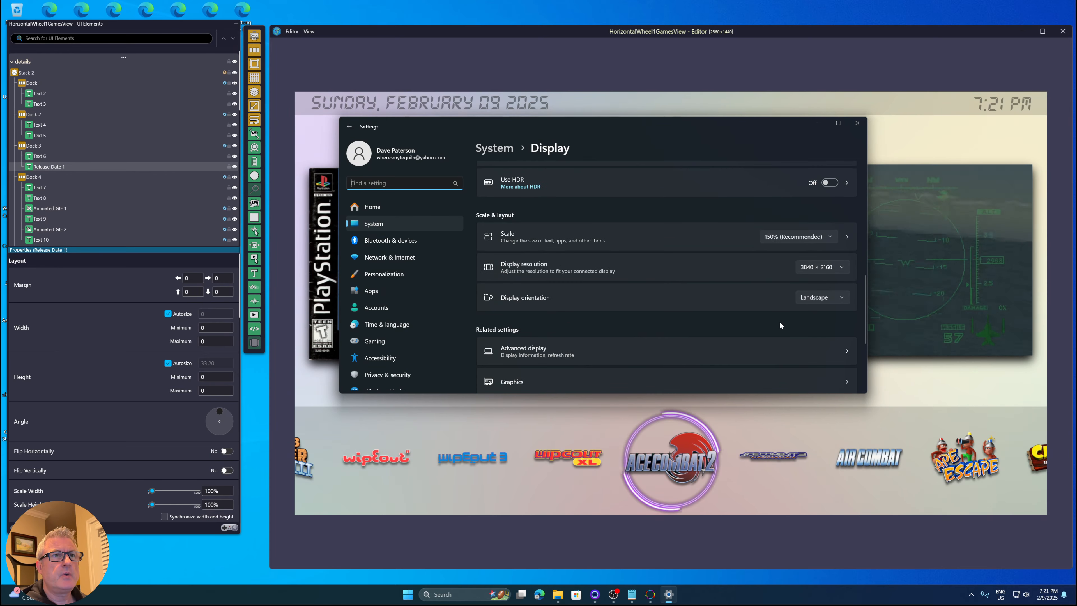
pyautogui.scroll(3, 780, 321)
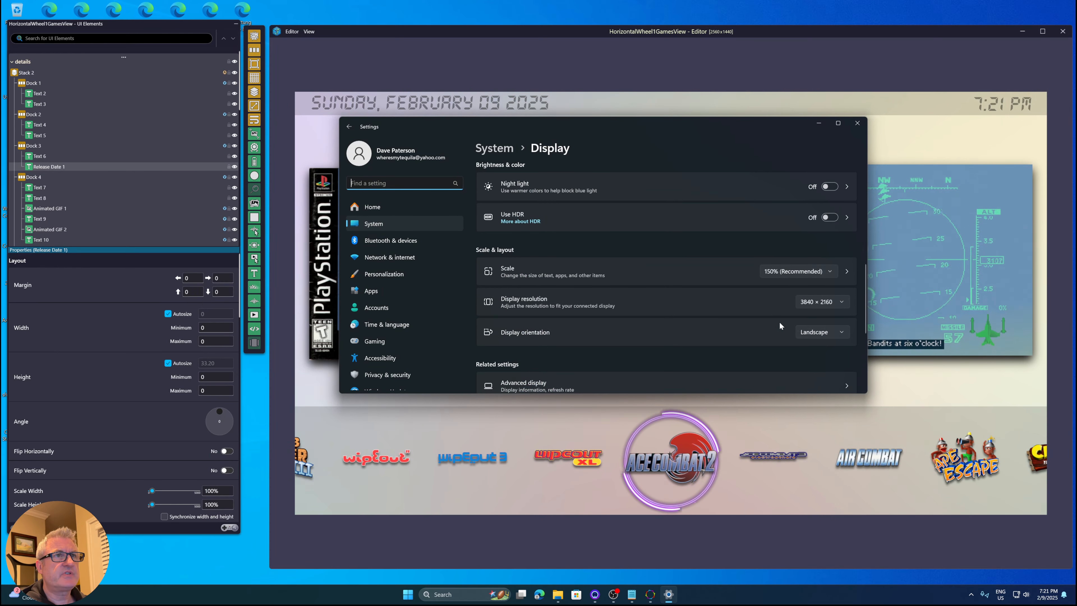
pyautogui.click(775, 273)
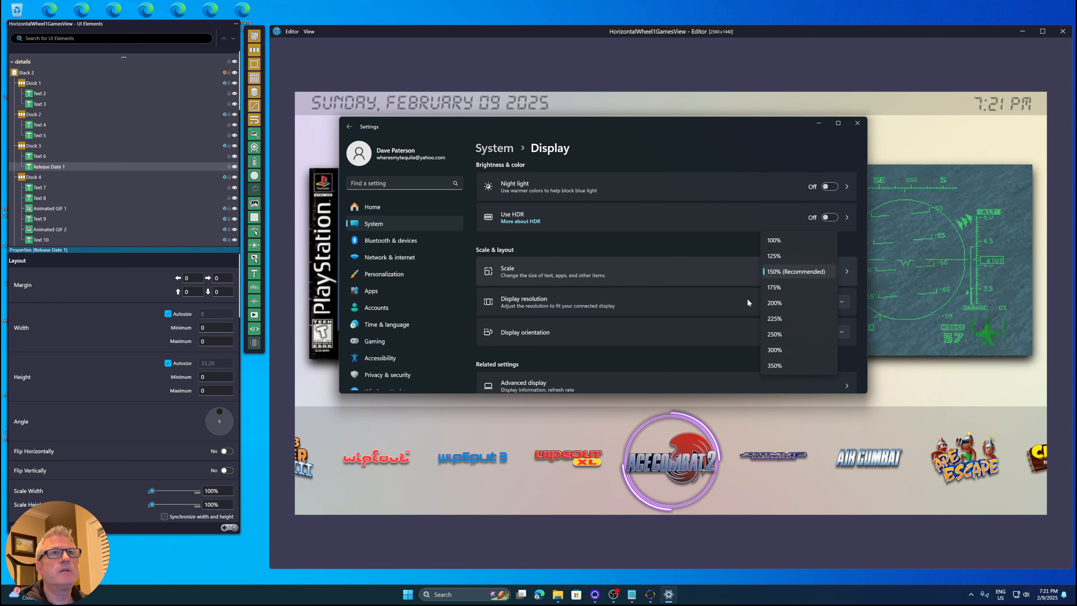
pyautogui.click(731, 152)
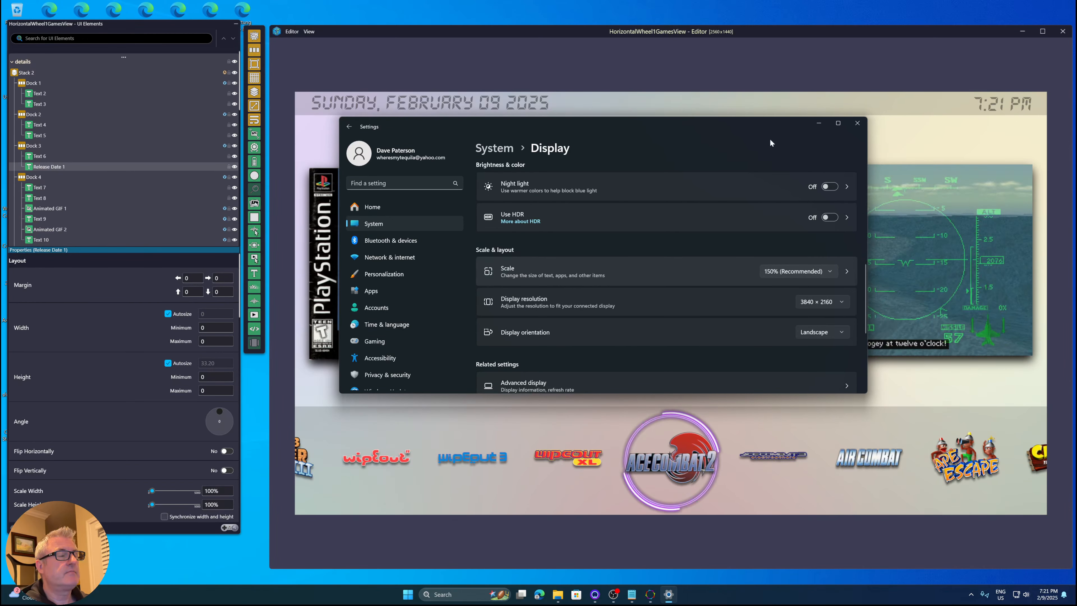
pyautogui.click(857, 124)
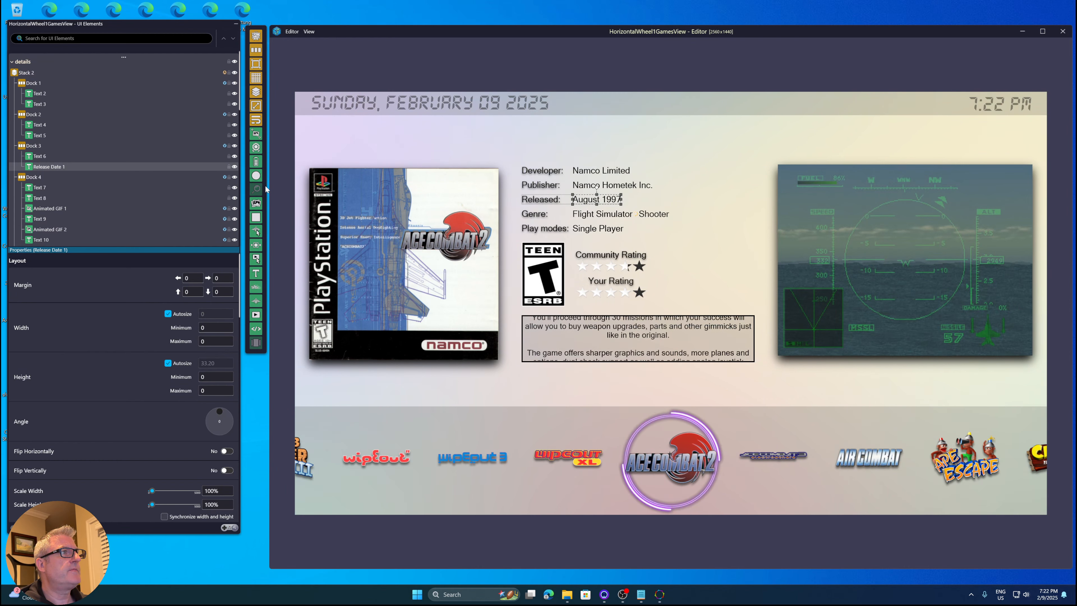
# Review the list of saved styles maintained for the Text element.
pyautogui.rightClick(257, 275)
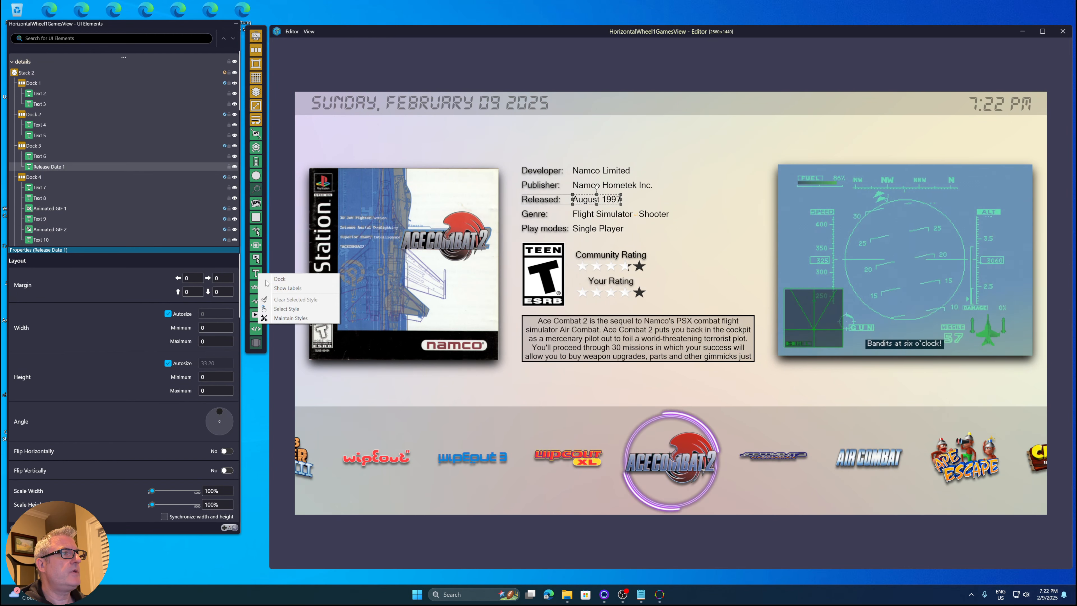
pyautogui.click(286, 319)
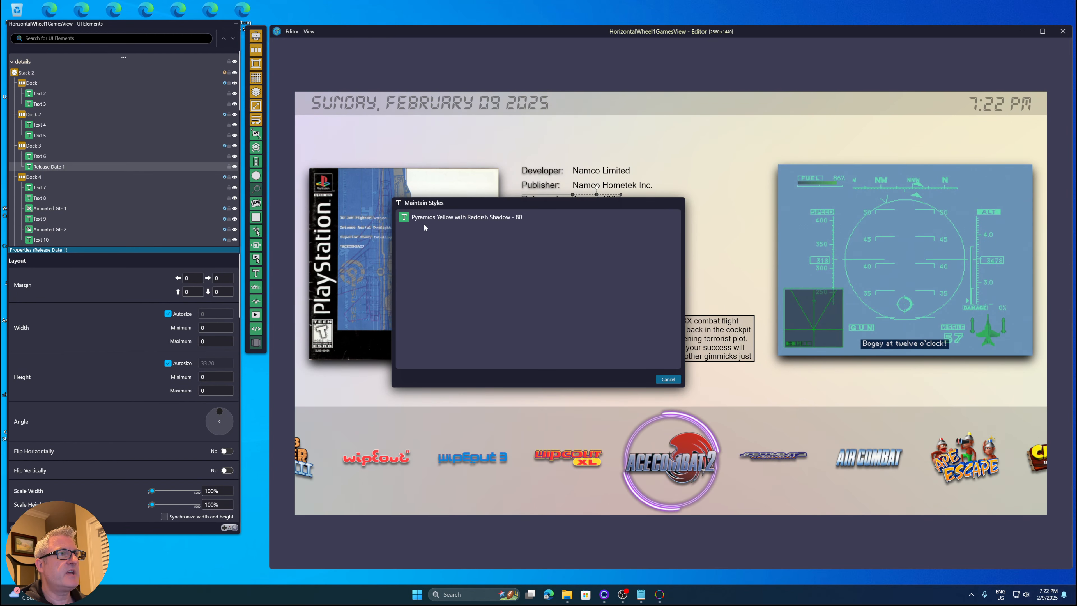
pyautogui.click(668, 380)
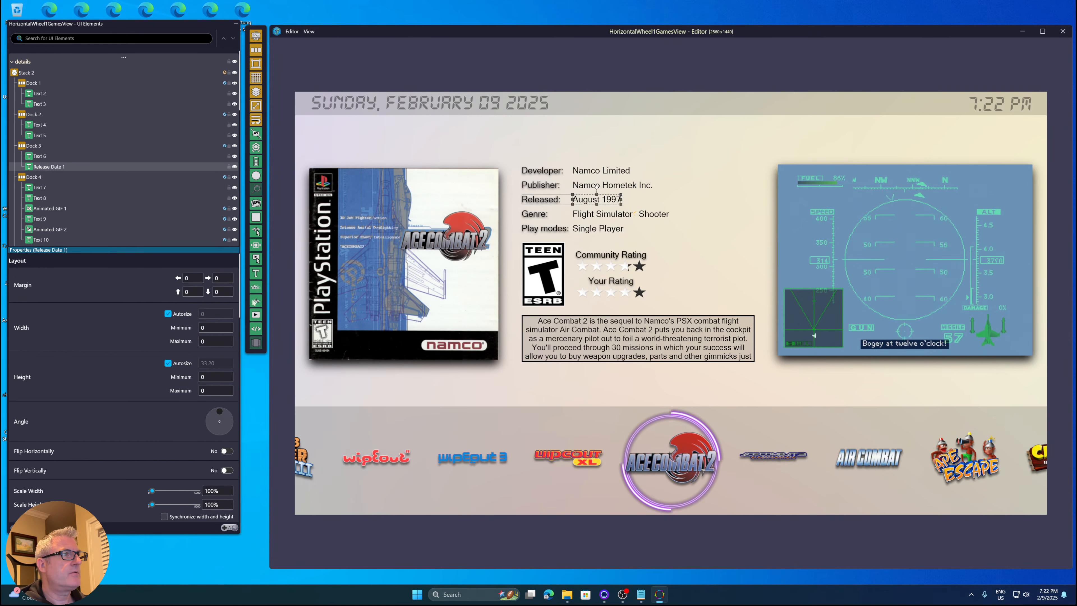
# Choose the saved style "Pyramids Yellow with Reddish Shadow - 80" for the Text tool.
pyautogui.rightClick(253, 276)
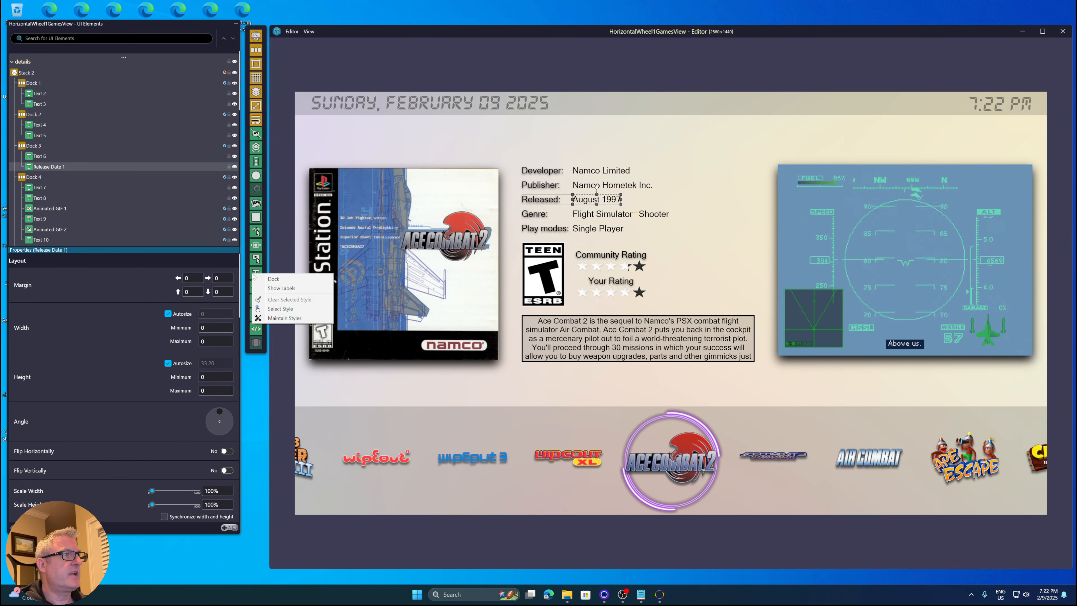
pyautogui.click(278, 309)
pyautogui.doubleClick(446, 219)
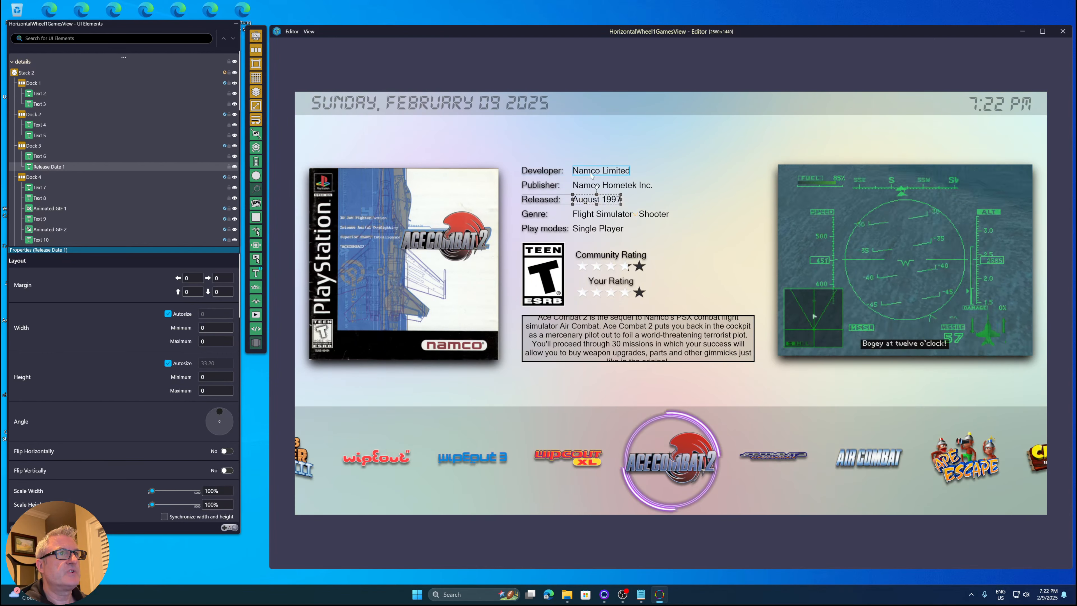
pyautogui.rightClick(256, 272)
pyautogui.click(287, 306)
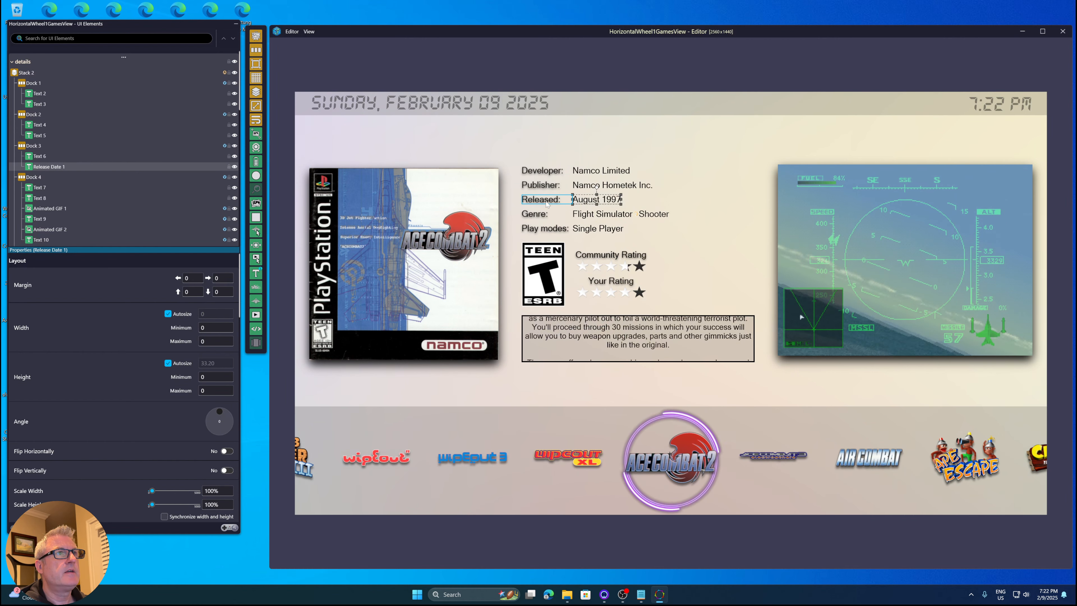
# Apply the style "Pyramids Yellow with Reddish Shadow - 80" to the release date text, and undo it.
pyautogui.rightClick(586, 203)
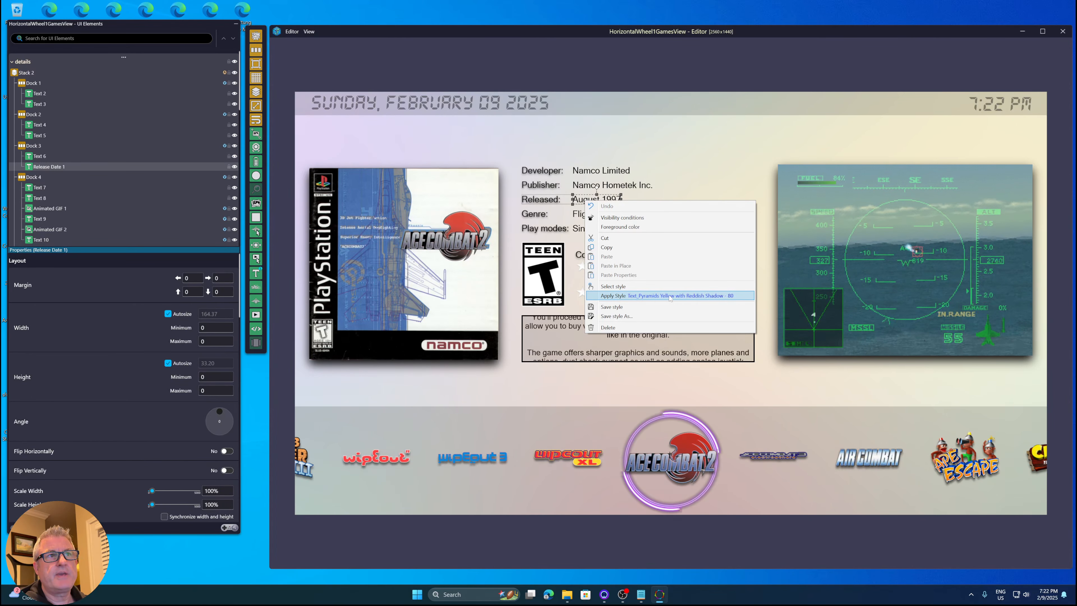
pyautogui.click(652, 293)
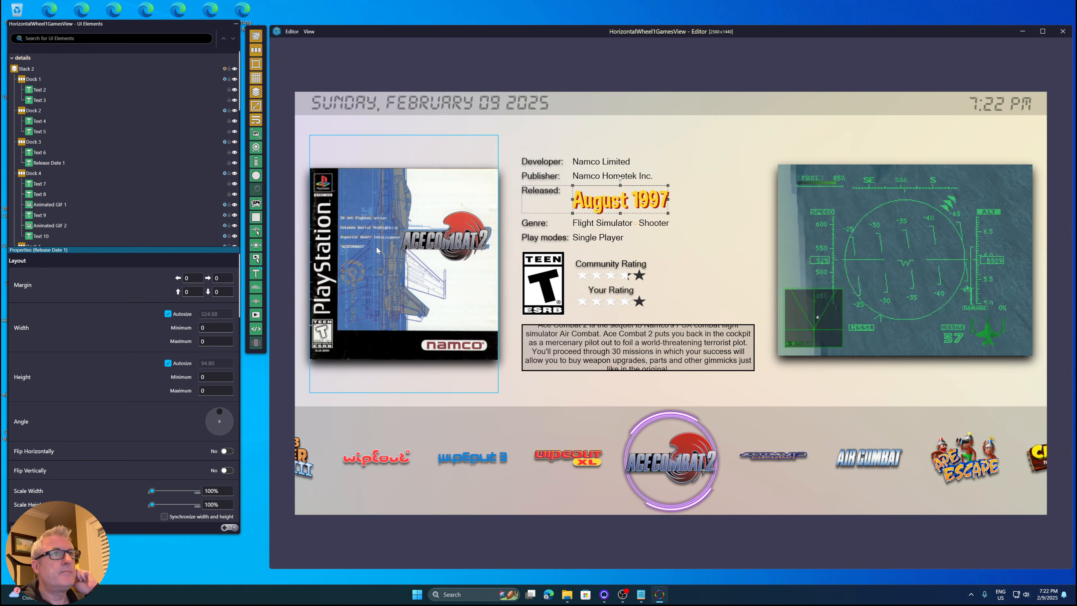
pyautogui.click(293, 33)
pyautogui.click(312, 43)
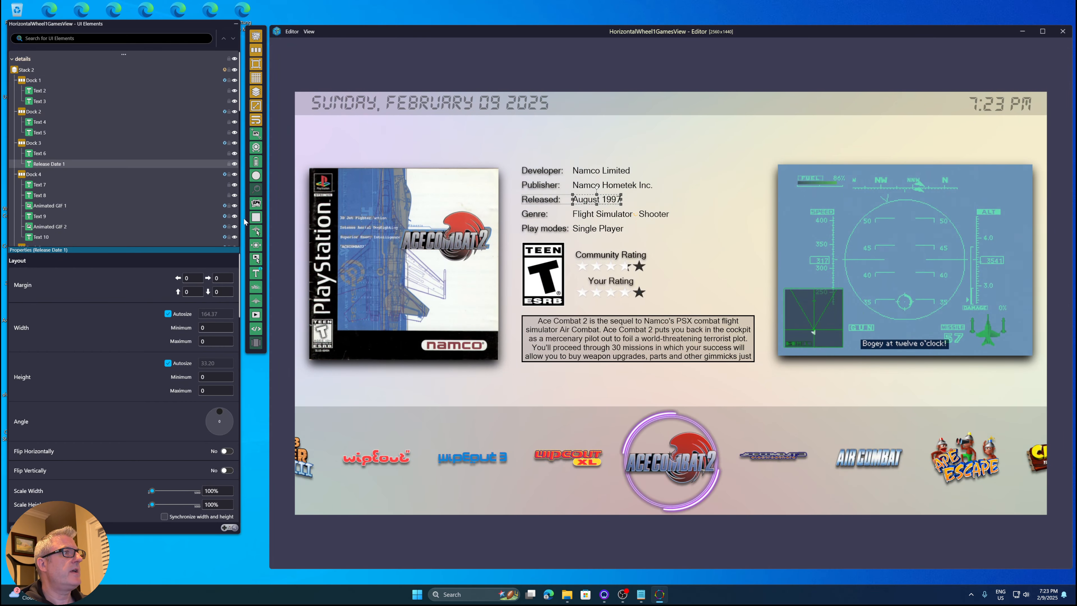
# Dock the element toolbox in the UI Elements window and show its labels, shifting the window slightly into the screen.
pyautogui.rightClick(259, 39)
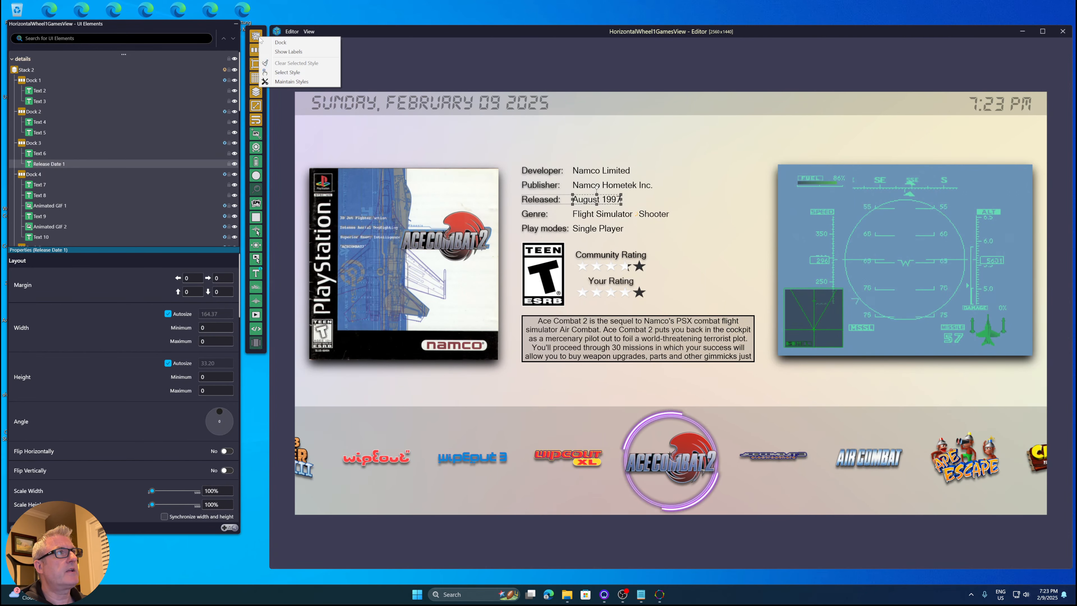
pyautogui.click(281, 42)
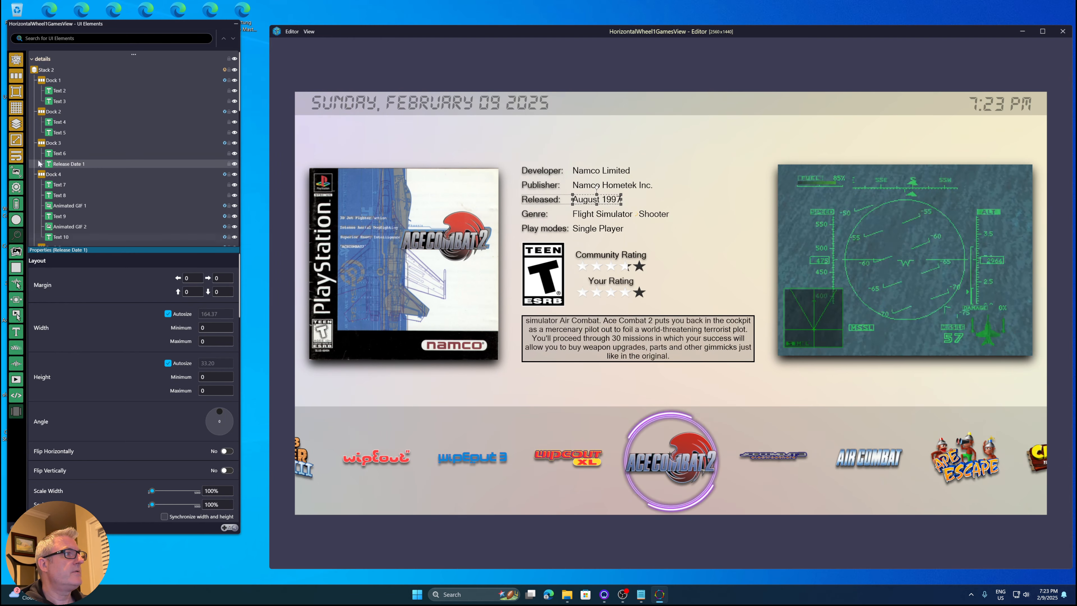
pyautogui.moveTo(38, 32)
pyautogui.mouseDown()
pyautogui.moveTo(300, 31)
pyautogui.moveTo(36, 34)
pyautogui.moveTo(53, 34)
pyautogui.mouseUp()
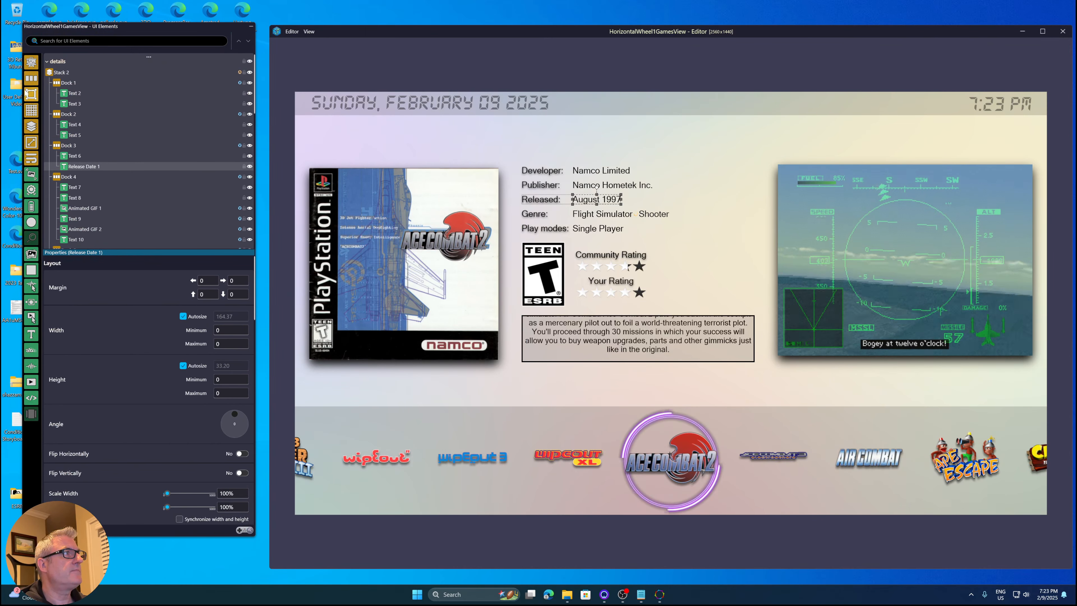
pyautogui.rightClick(30, 80)
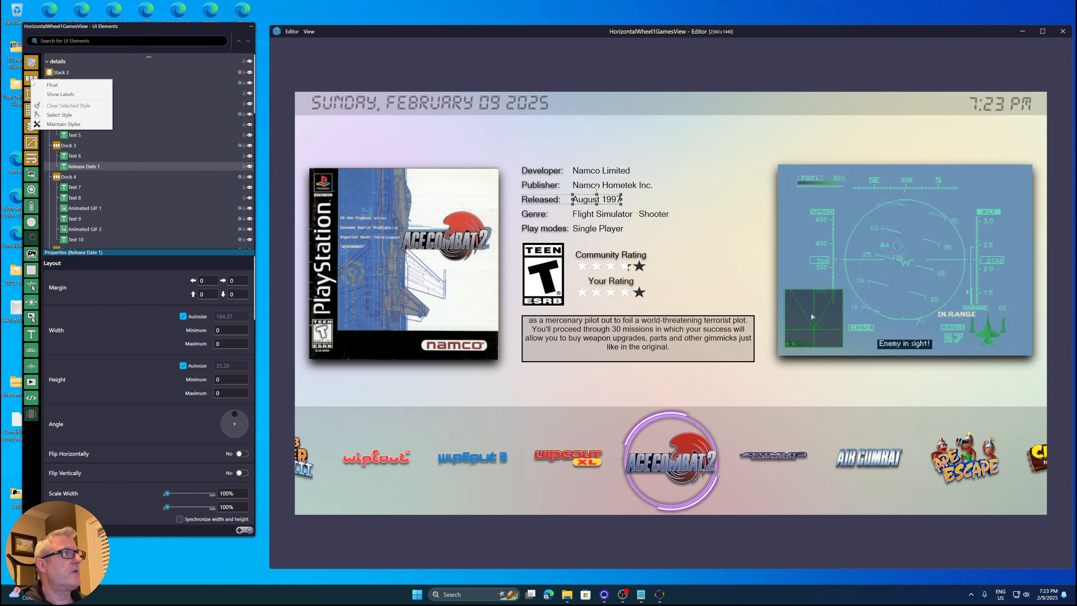
pyautogui.click(61, 95)
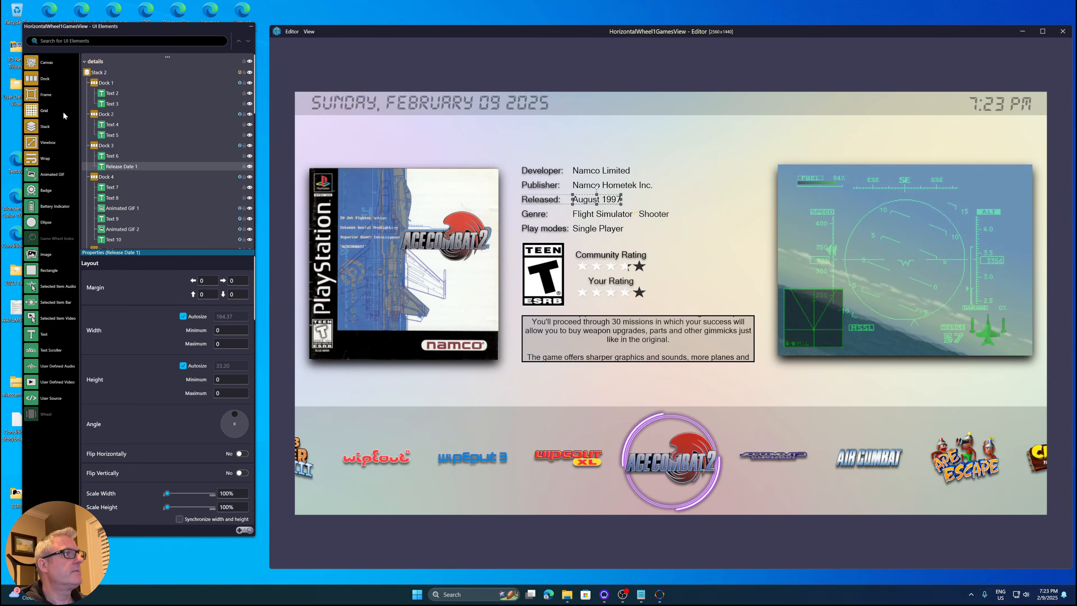
# Float the labelled element toolbox as a separate bar and dock it again in the UI Elements window.
pyautogui.rightClick(50, 65)
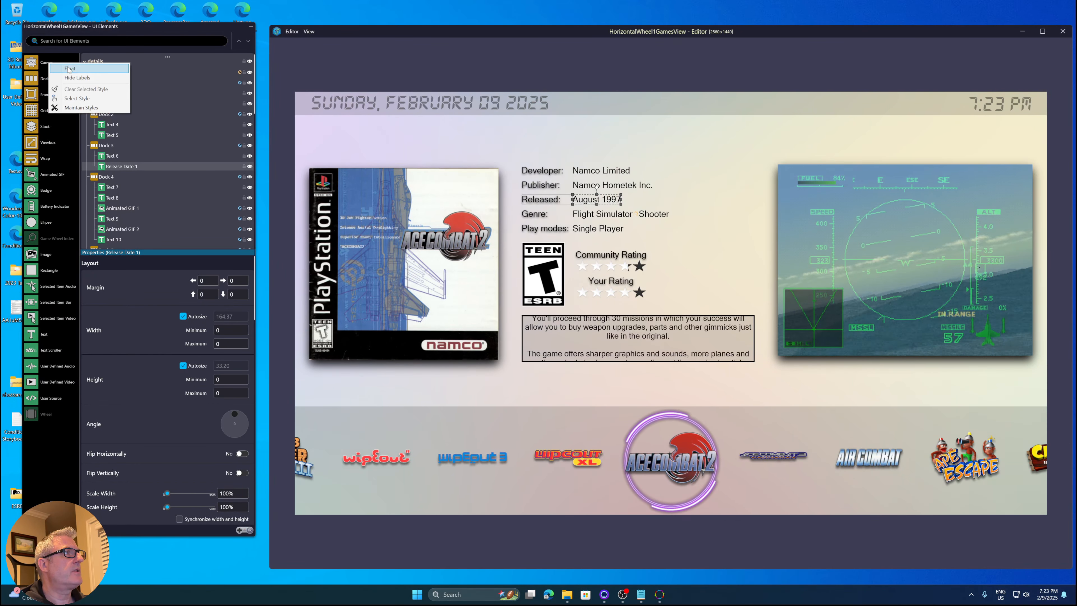
pyautogui.click(69, 69)
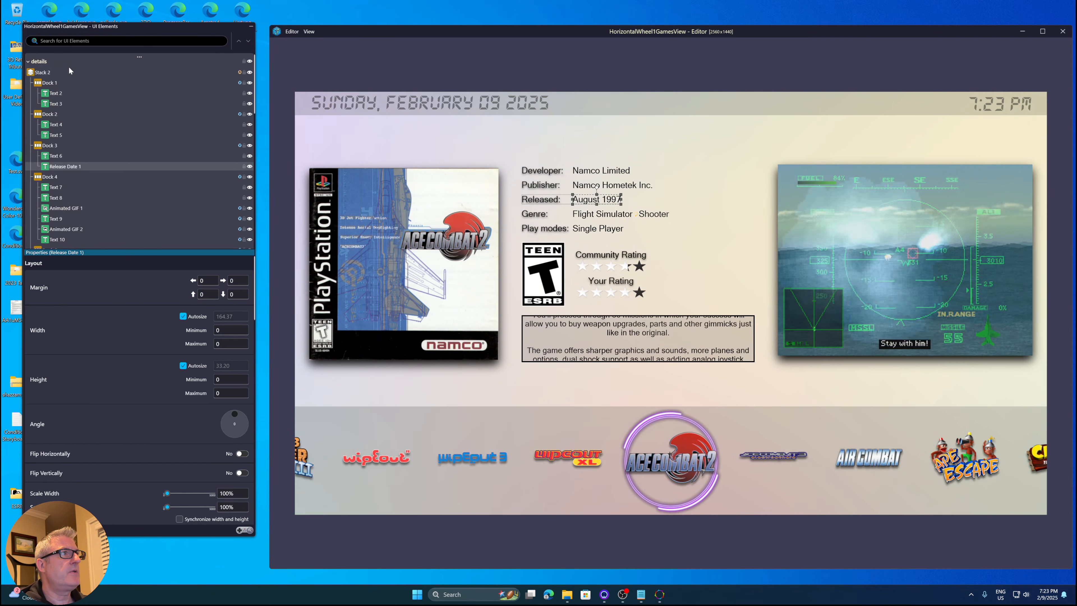
pyautogui.rightClick(261, 116)
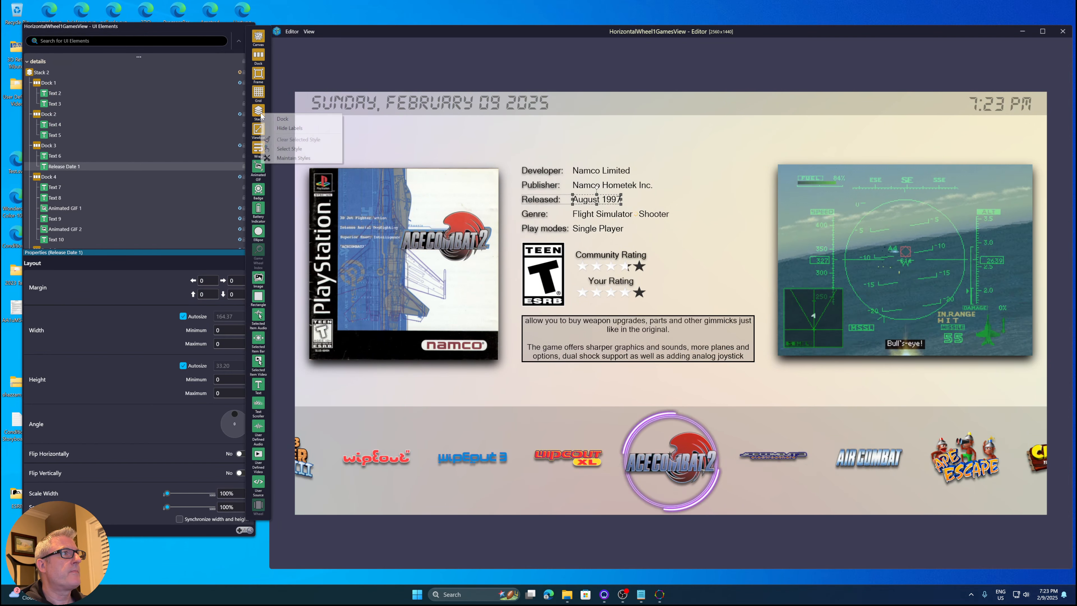
pyautogui.click(270, 120)
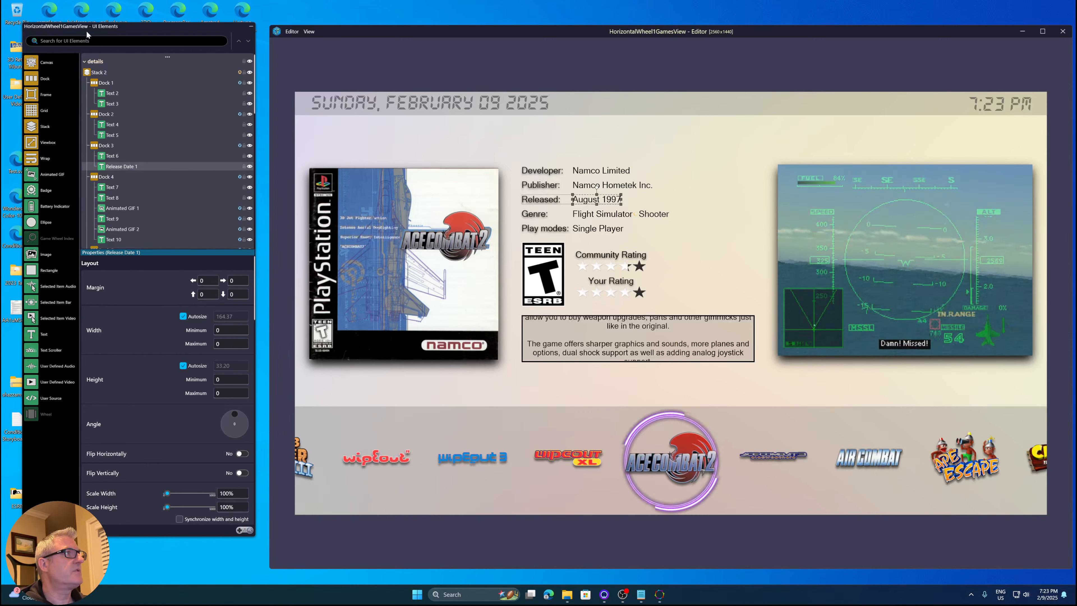
# Choose the saved style "Pyramids Yellow with Reddish Shadow - 80" for the docked Text tool and apply it to the release date text.
pyautogui.moveTo(86, 29); pyautogui.dragTo(83, 29)
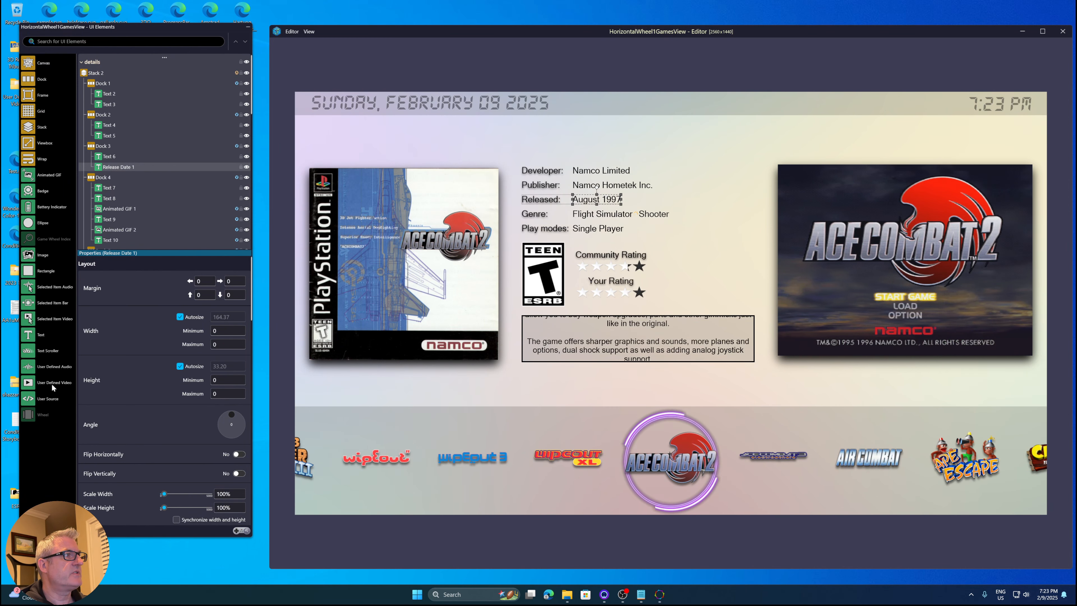
pyautogui.rightClick(32, 337)
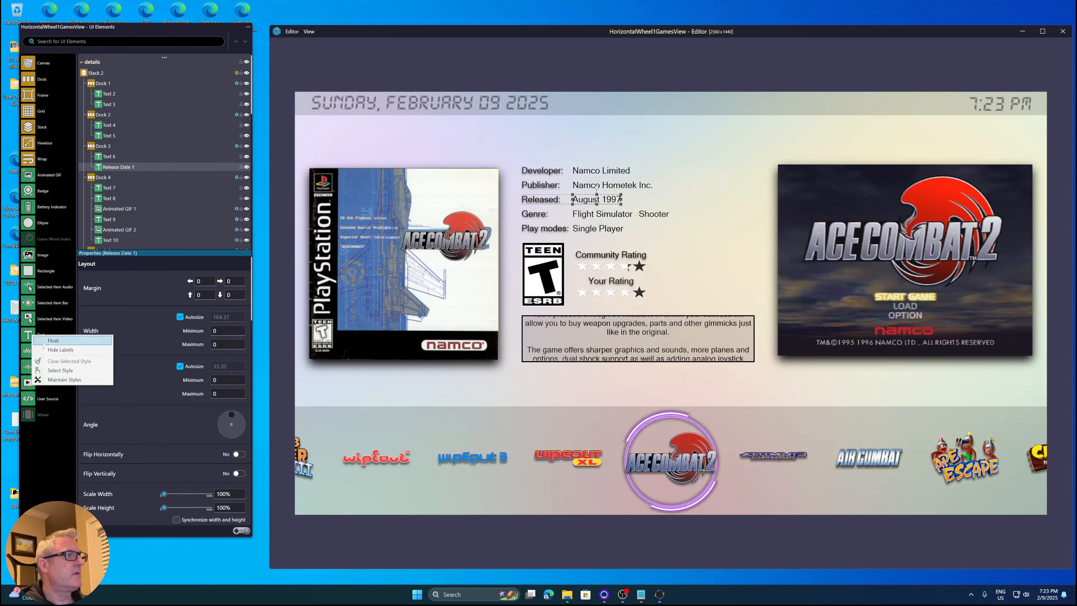
pyautogui.click(61, 374)
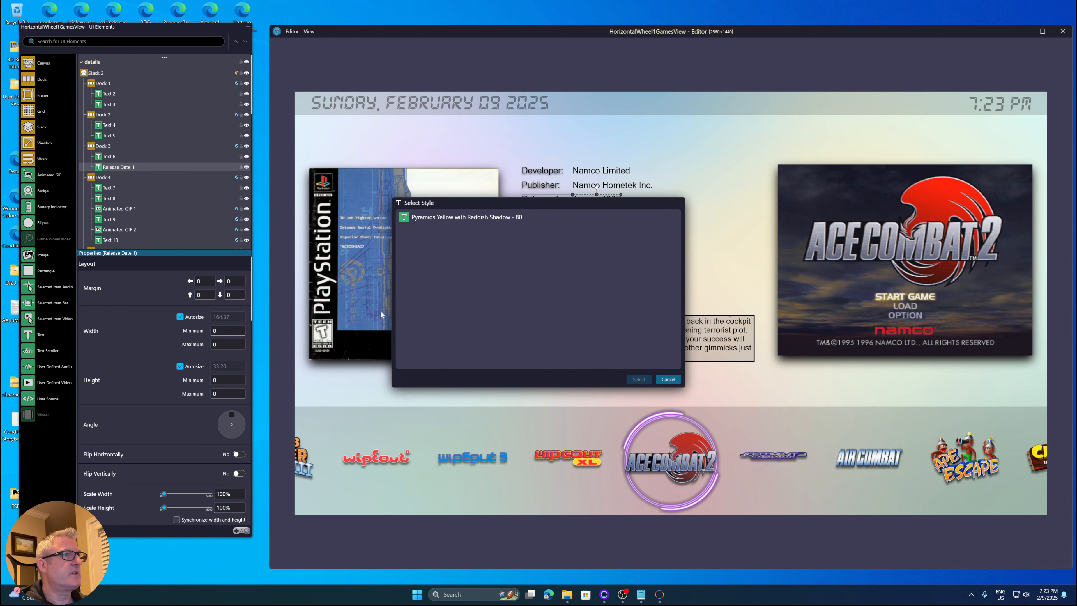
pyautogui.doubleClick(443, 218)
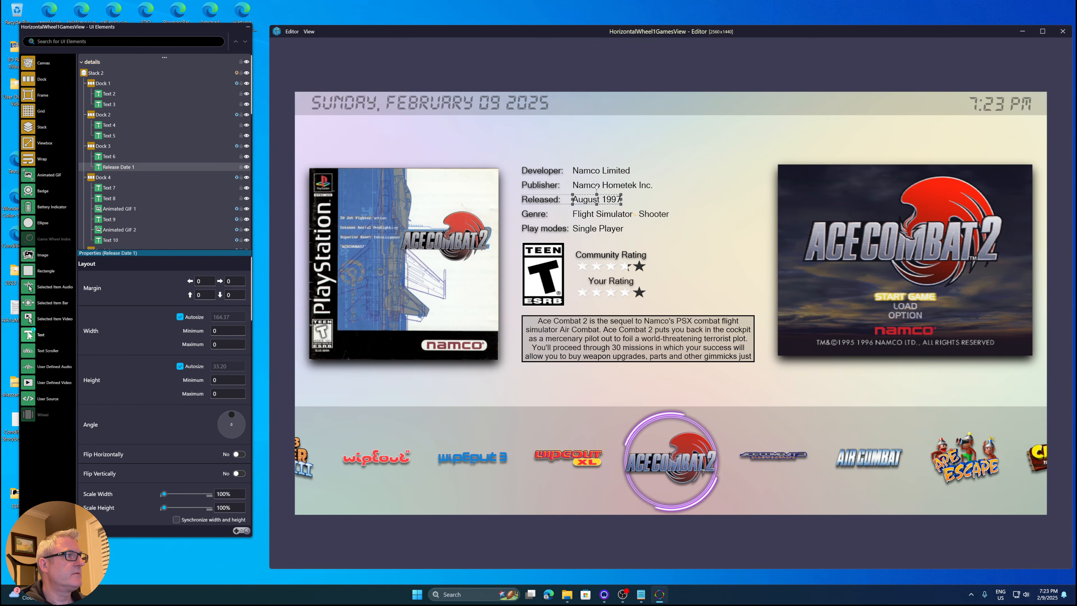
pyautogui.rightClick(605, 198)
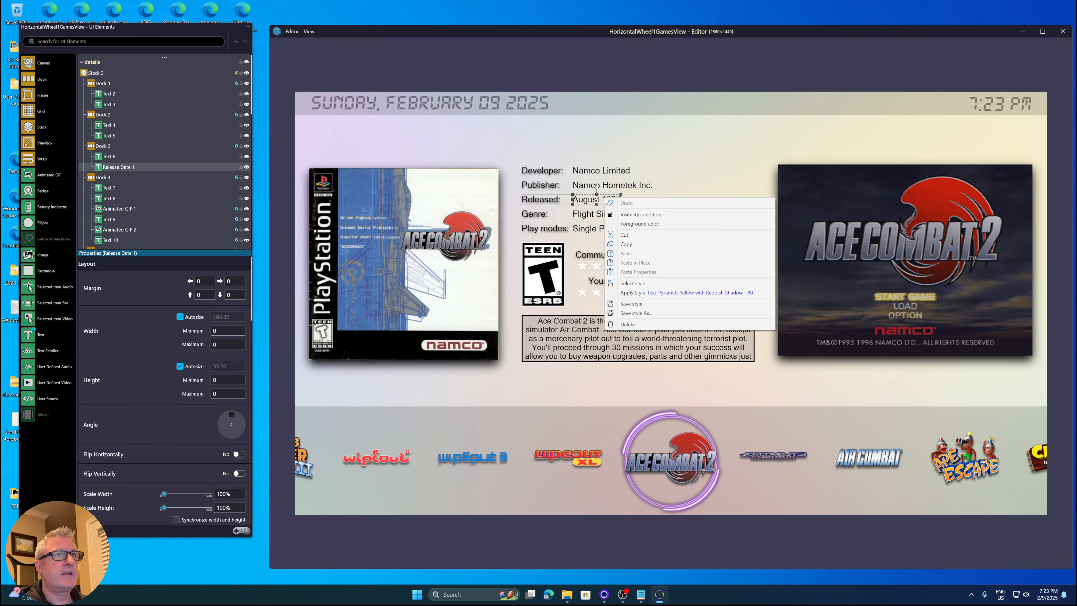
pyautogui.click(636, 292)
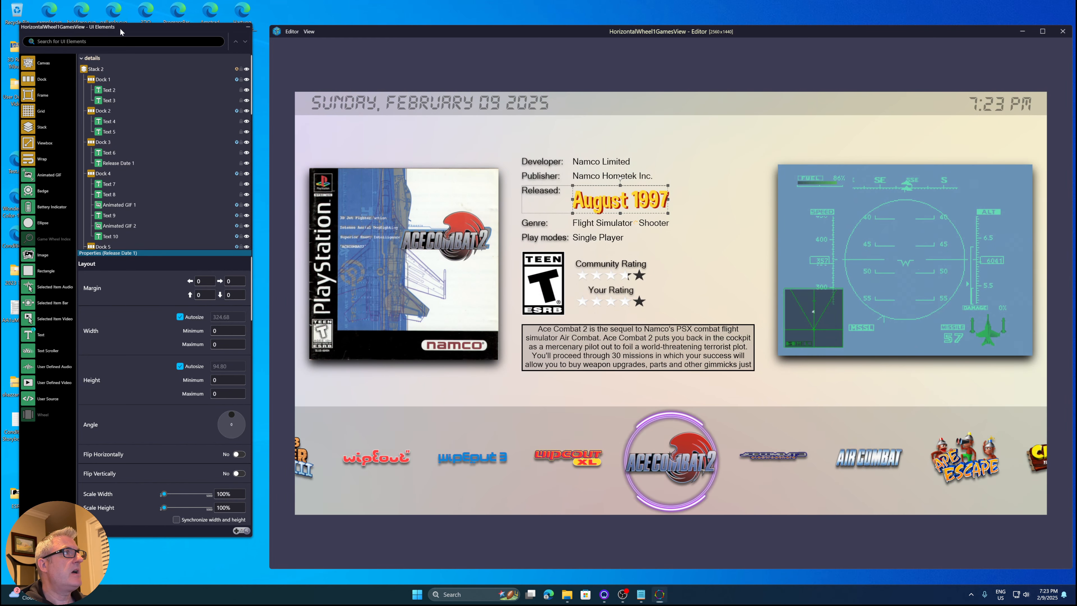
# Enlarge the UI Elements window in width and height, and move it up near the top edge of the screen.
pyautogui.moveTo(121, 32); pyautogui.dragTo(116, 30)
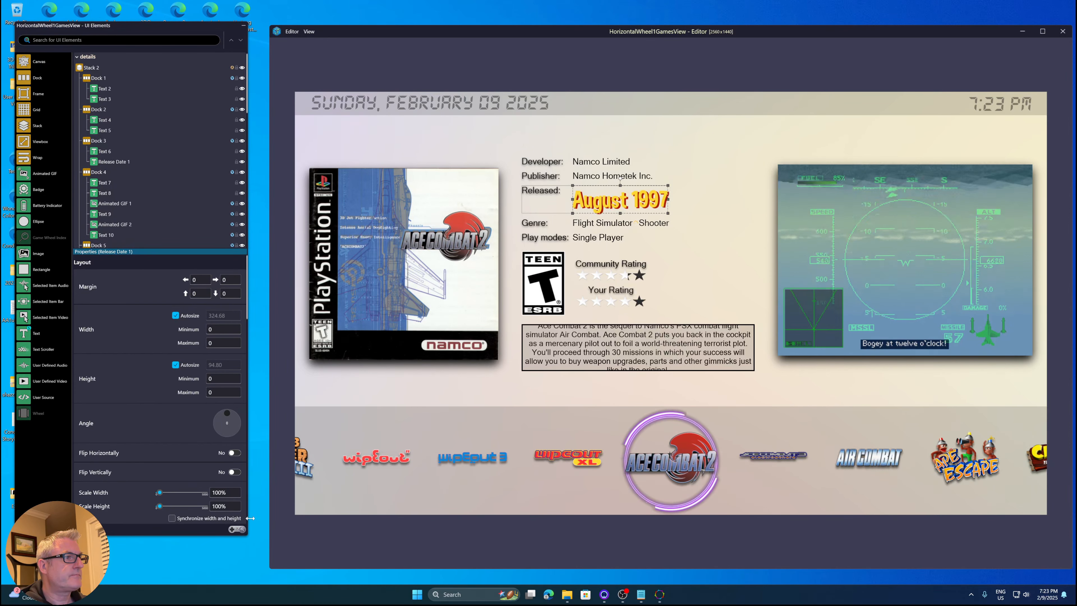
pyautogui.moveTo(250, 518); pyautogui.dragTo(470, 493)
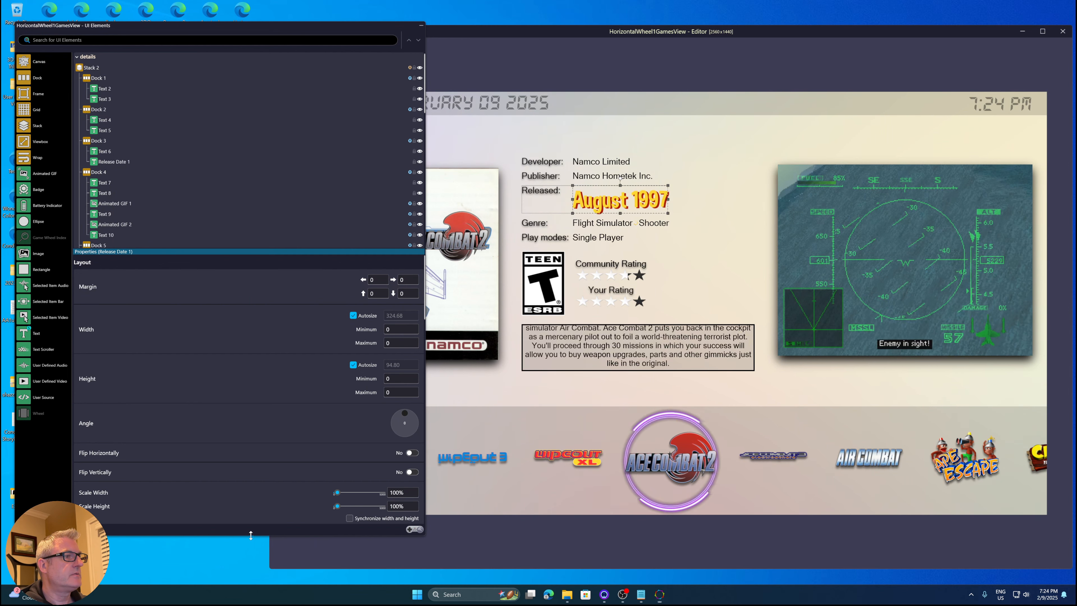
pyautogui.moveTo(250, 536); pyautogui.dragTo(224, 568)
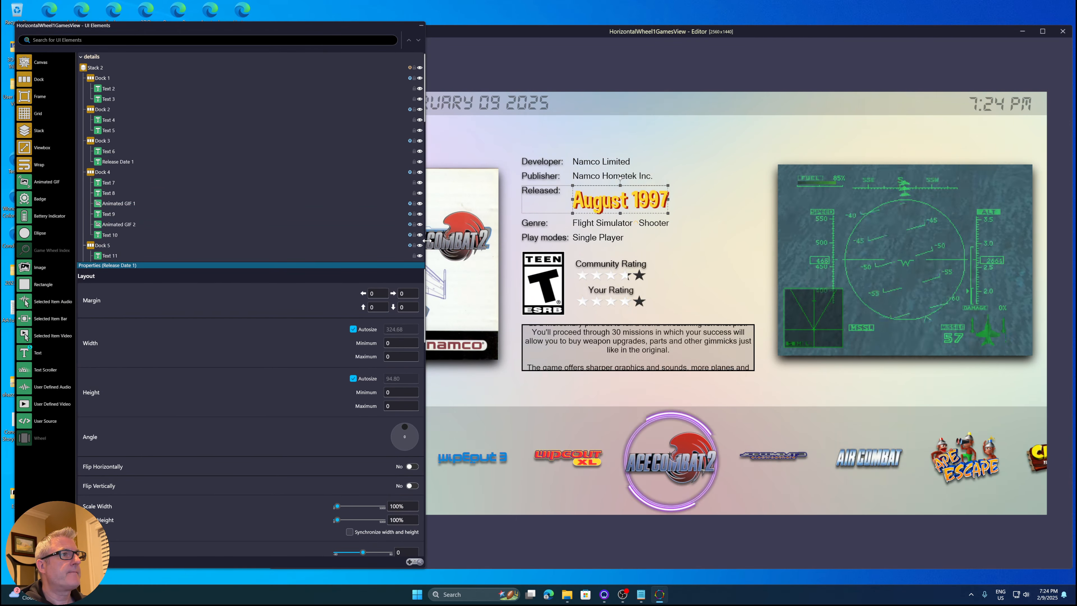
pyautogui.moveTo(426, 241)
pyautogui.mouseDown()
pyautogui.moveTo(261, 234)
pyautogui.moveTo(426, 236)
pyautogui.mouseUp()
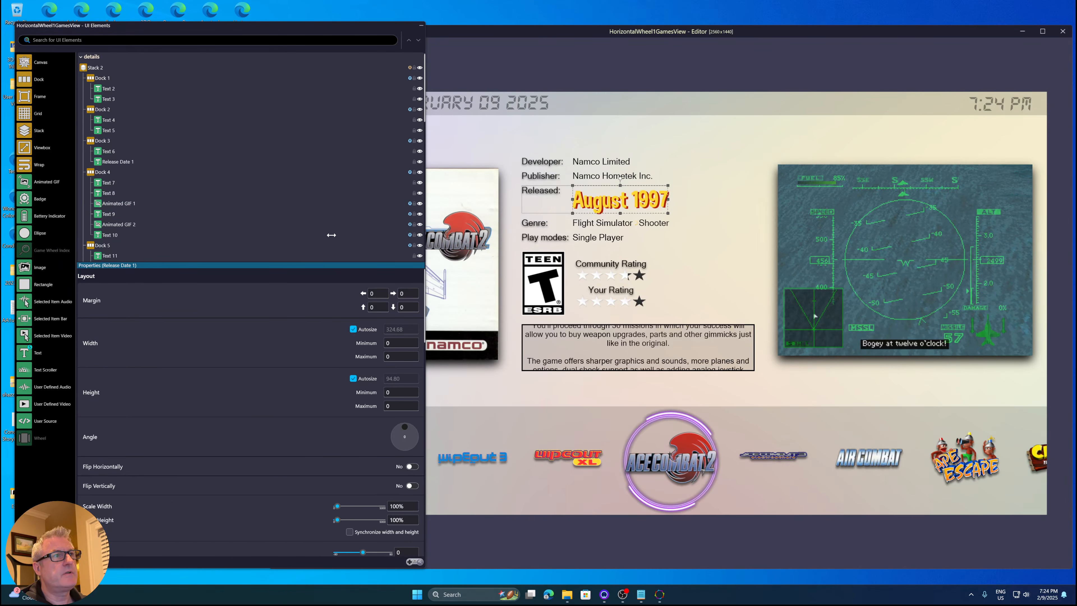
pyautogui.moveTo(317, 233); pyautogui.dragTo(460, 234)
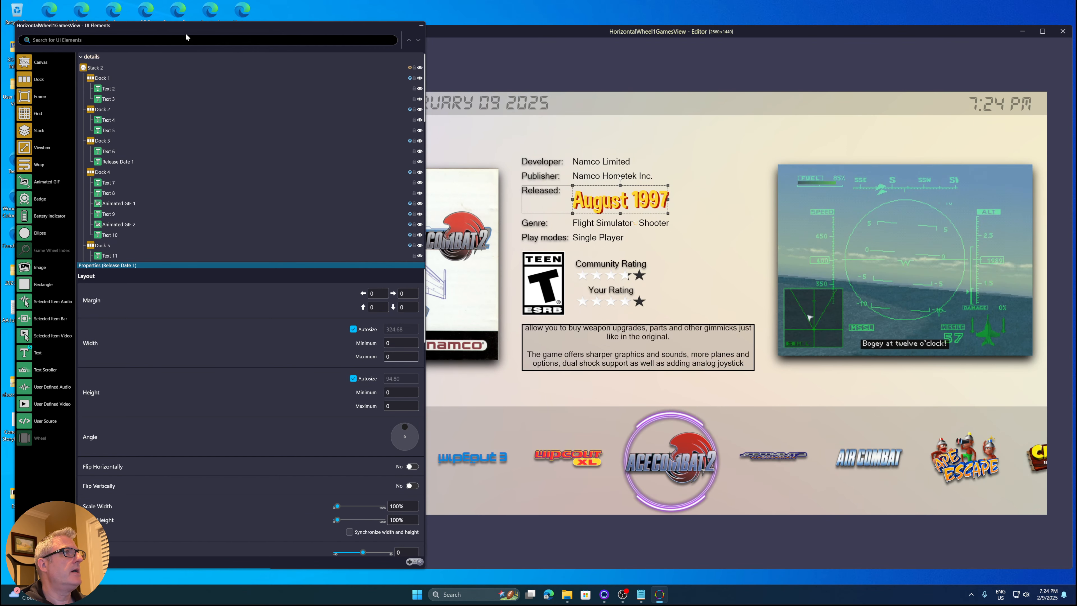
pyautogui.moveTo(186, 34); pyautogui.dragTo(182, 19)
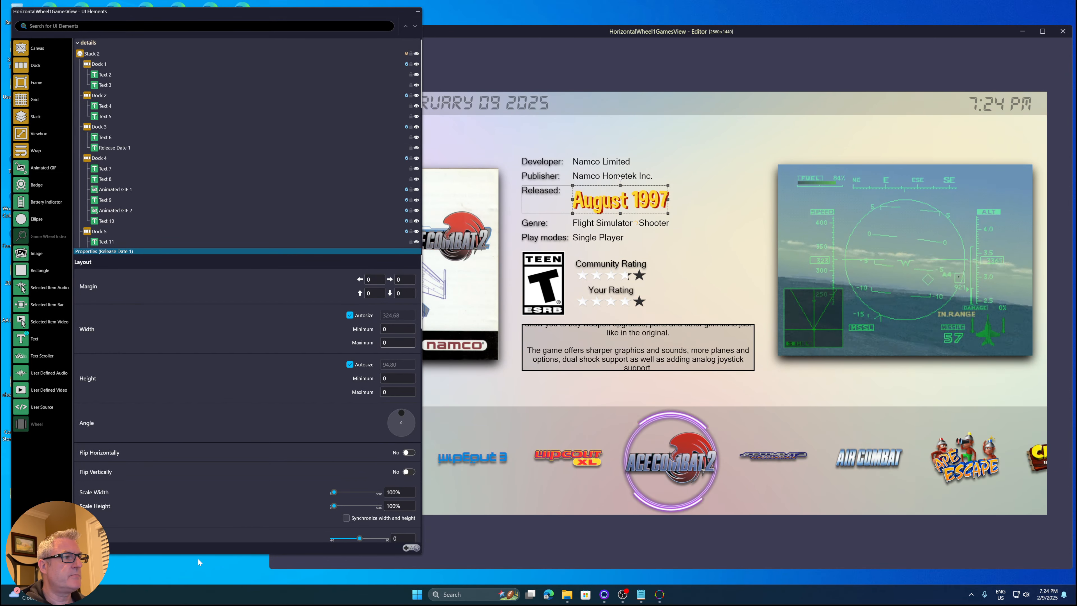
pyautogui.moveTo(189, 482); pyautogui.dragTo(189, 567)
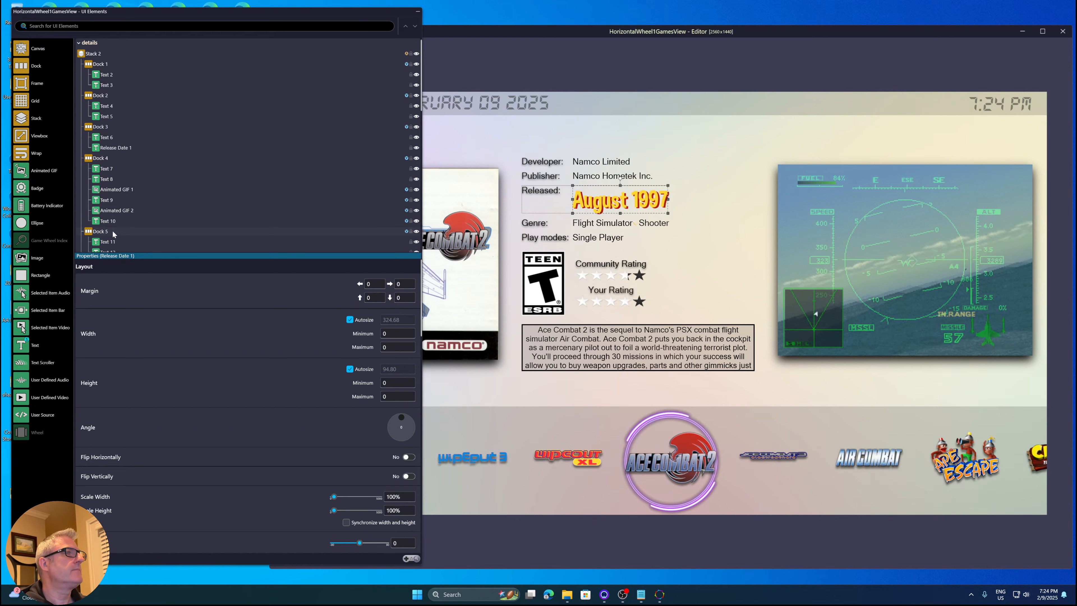
# Zoom the UI Elements window's contents far down and back up, ending at a moderately reduced scale.
pyautogui.rightClick(22, 100)
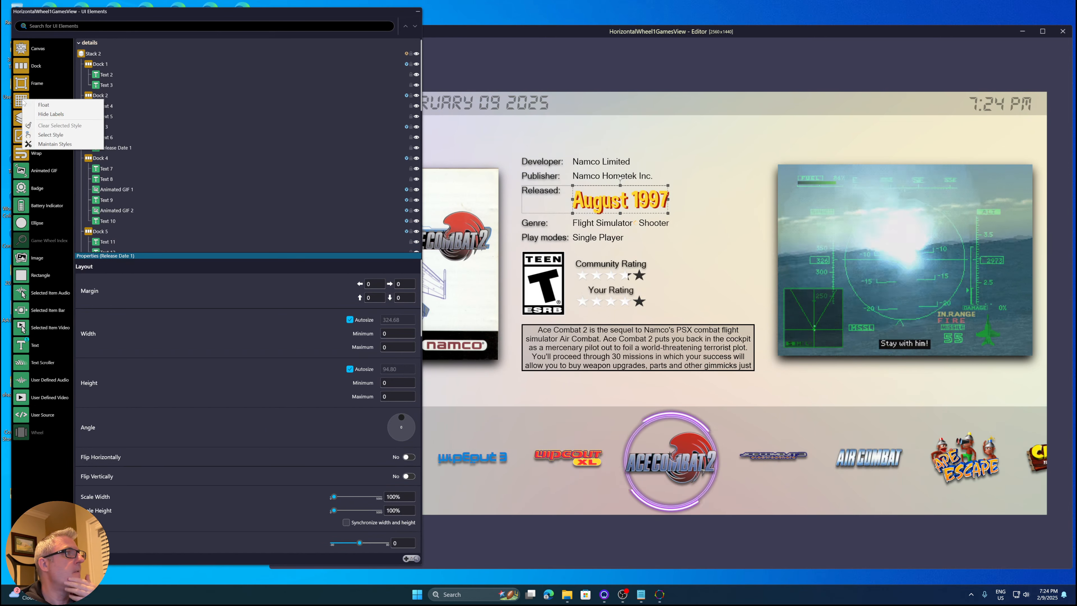
pyautogui.moveTo(218, 17); pyautogui.dragTo(217, 15)
pyautogui.scroll(-4, 221, 147)
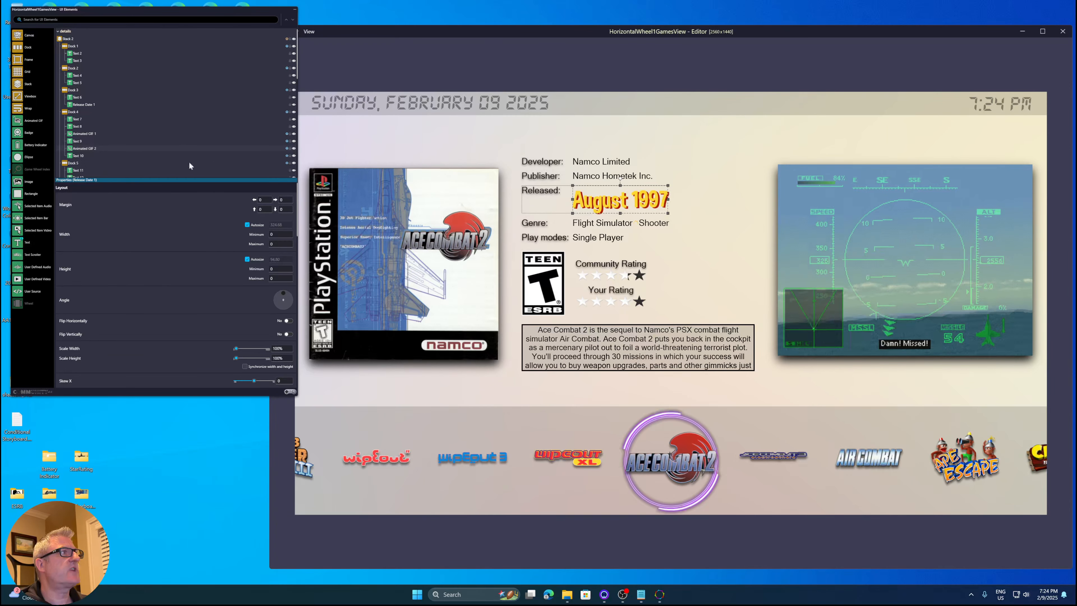
pyautogui.scroll(-1, 157, 173)
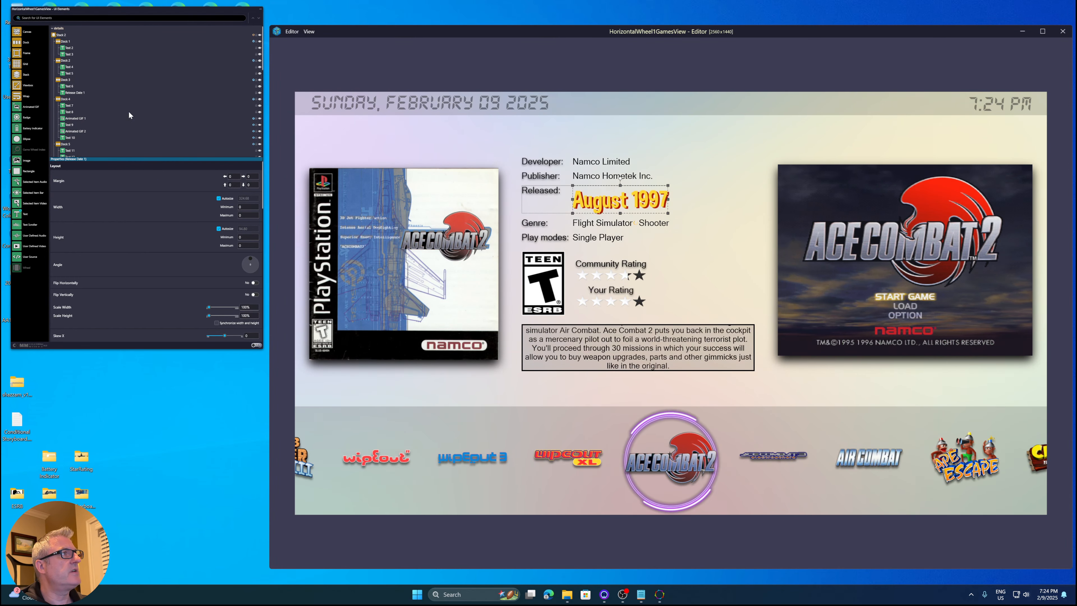
pyautogui.scroll(3, 121, 133)
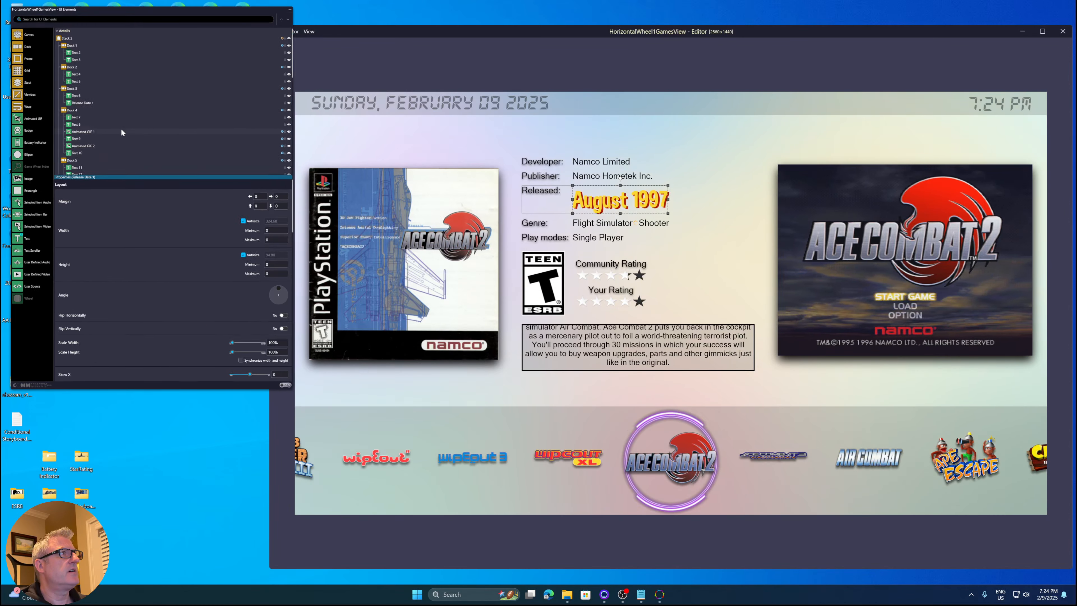
pyautogui.scroll(4, 121, 129)
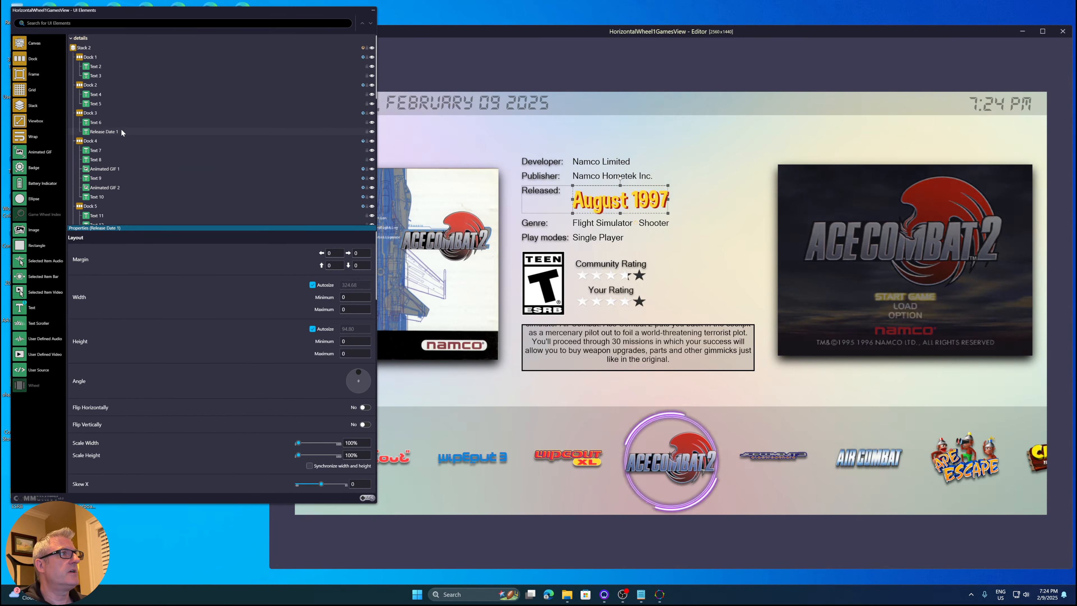
pyautogui.scroll(2, 124, 129)
pyautogui.scroll(-4, 125, 124)
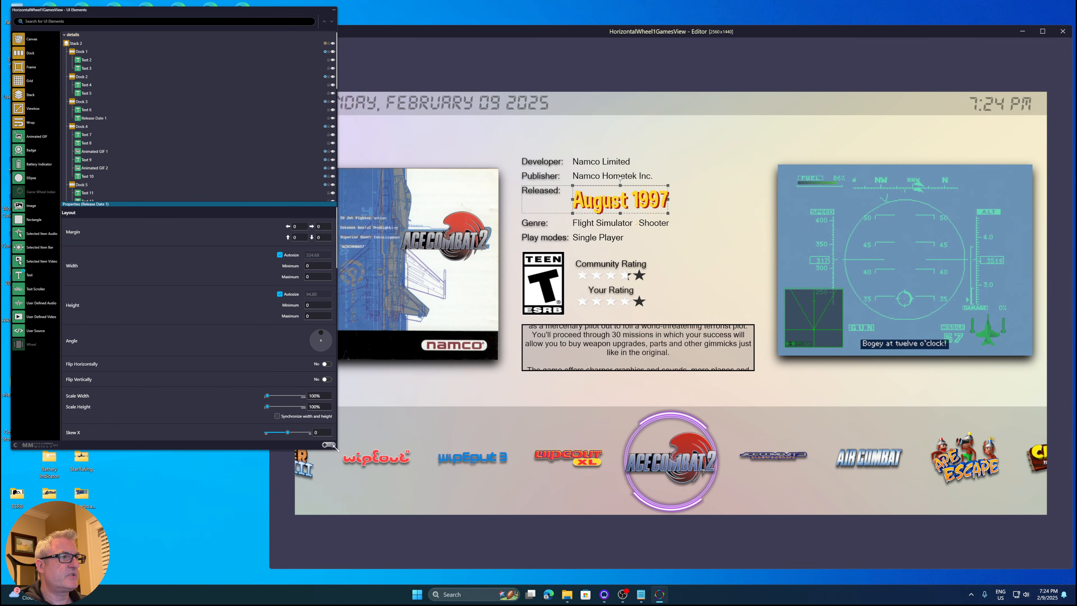
# Resize the UI Elements window to fill the space beside the Editor window, and lower it slightly.
pyautogui.moveTo(335, 447); pyautogui.dragTo(240, 464)
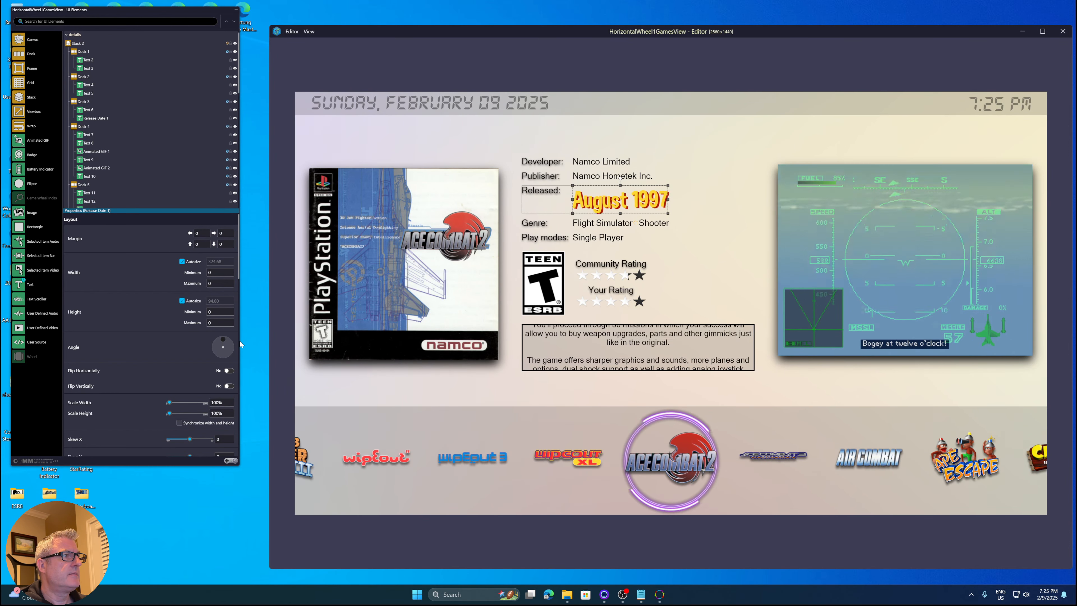
pyautogui.moveTo(240, 339); pyautogui.dragTo(263, 331)
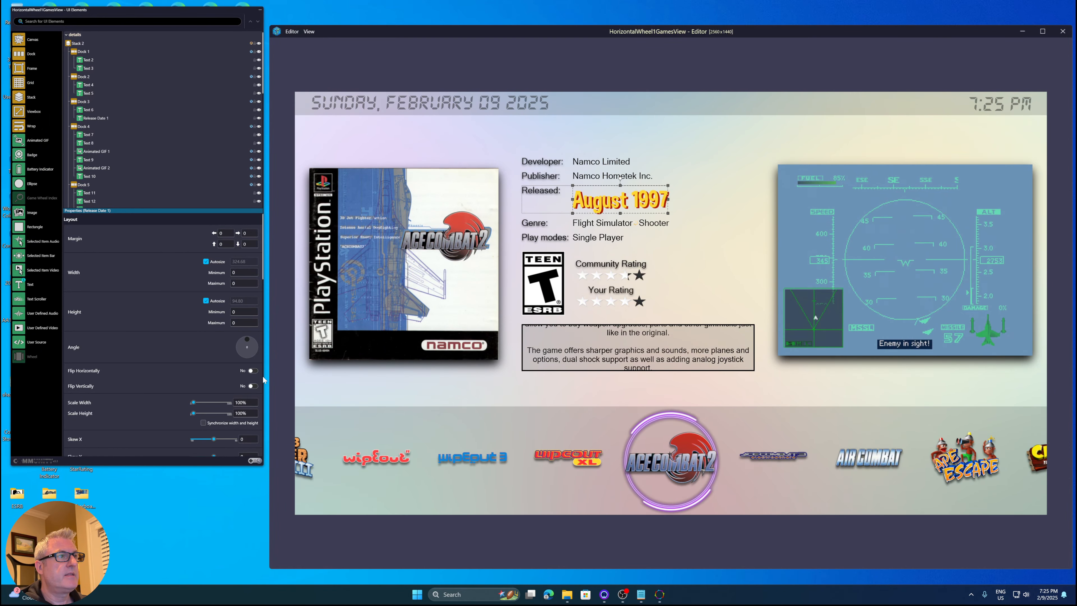
pyautogui.moveTo(264, 377); pyautogui.dragTo(312, 377)
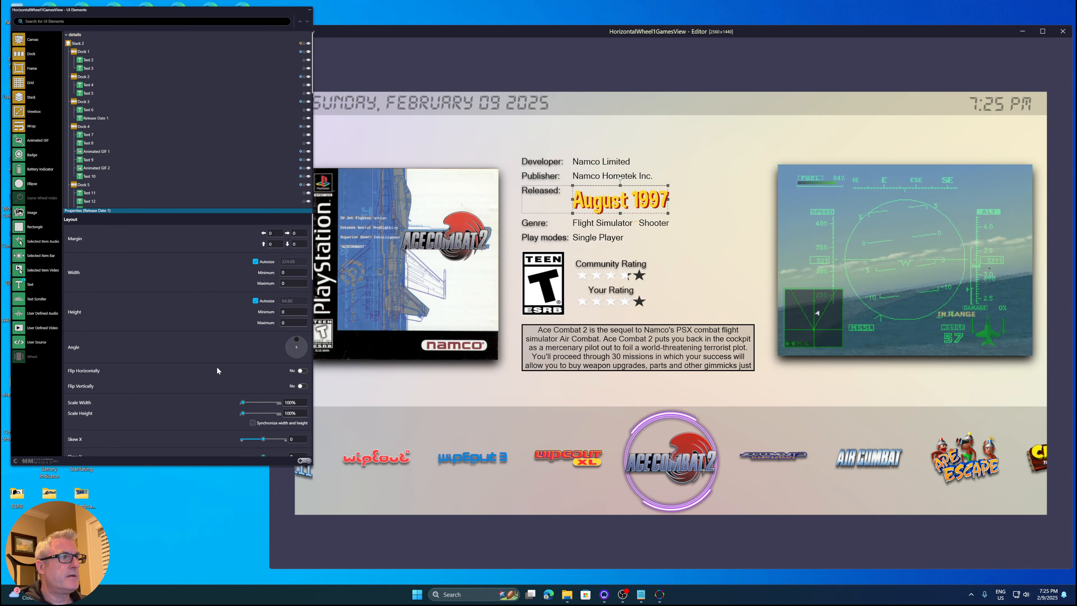
pyautogui.scroll(-5, 216, 366)
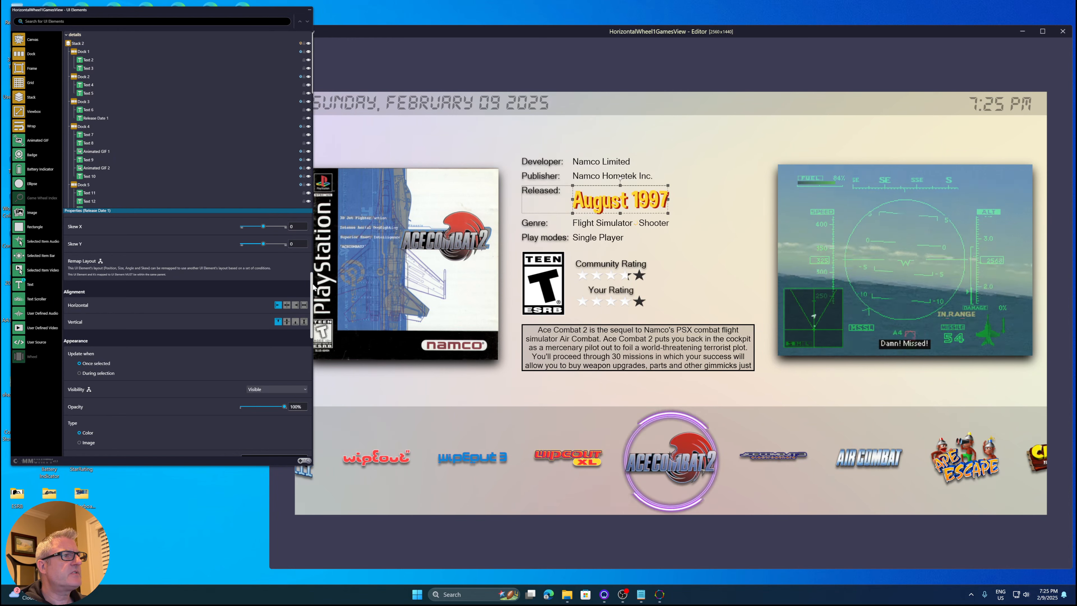
pyautogui.moveTo(313, 287); pyautogui.dragTo(263, 286)
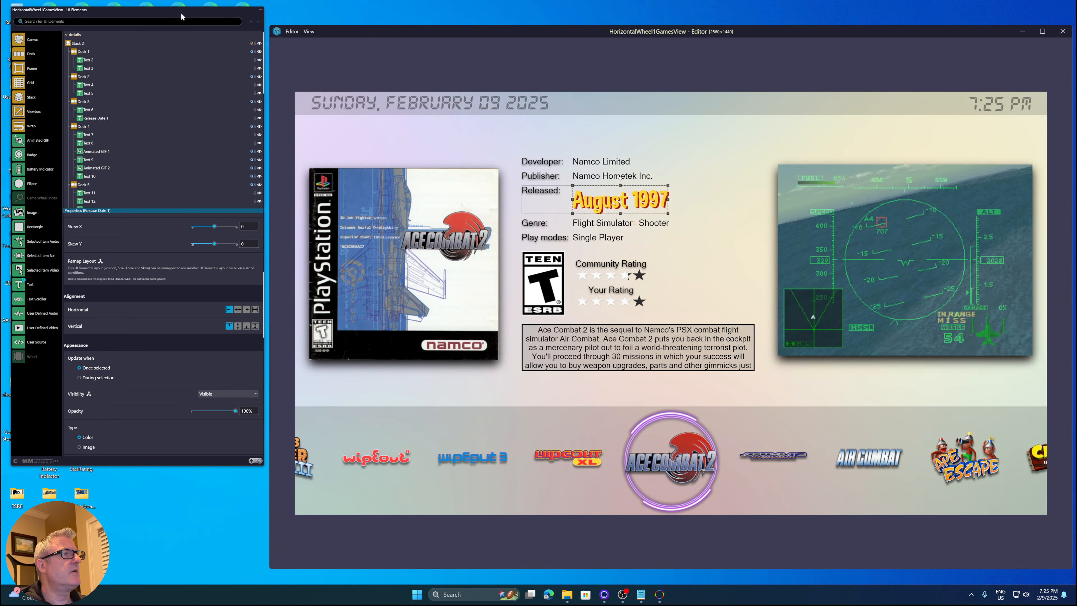
pyautogui.moveTo(169, 13); pyautogui.dragTo(163, 41)
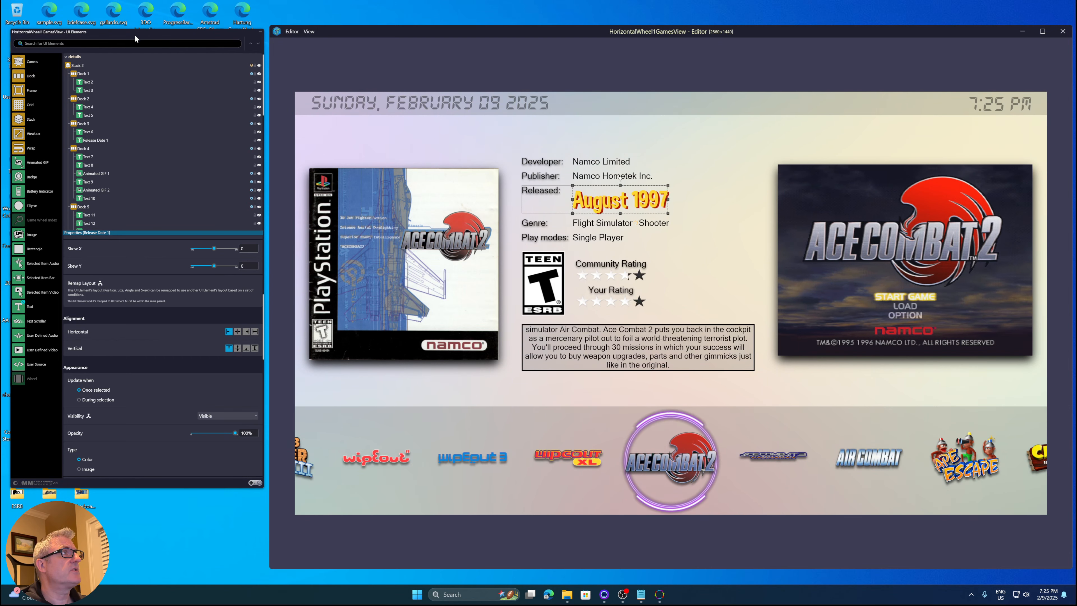
pyautogui.moveTo(135, 34); pyautogui.dragTo(136, 28)
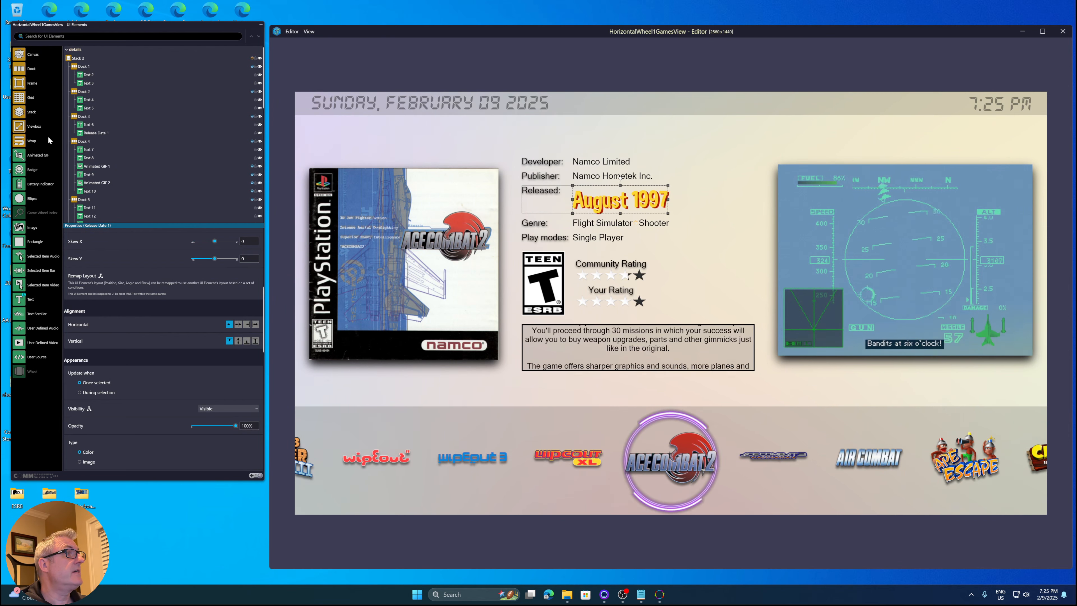
# Float the element toolbox as a separate bar and hide its labels.
pyautogui.rightClick(48, 136)
pyautogui.click(57, 141)
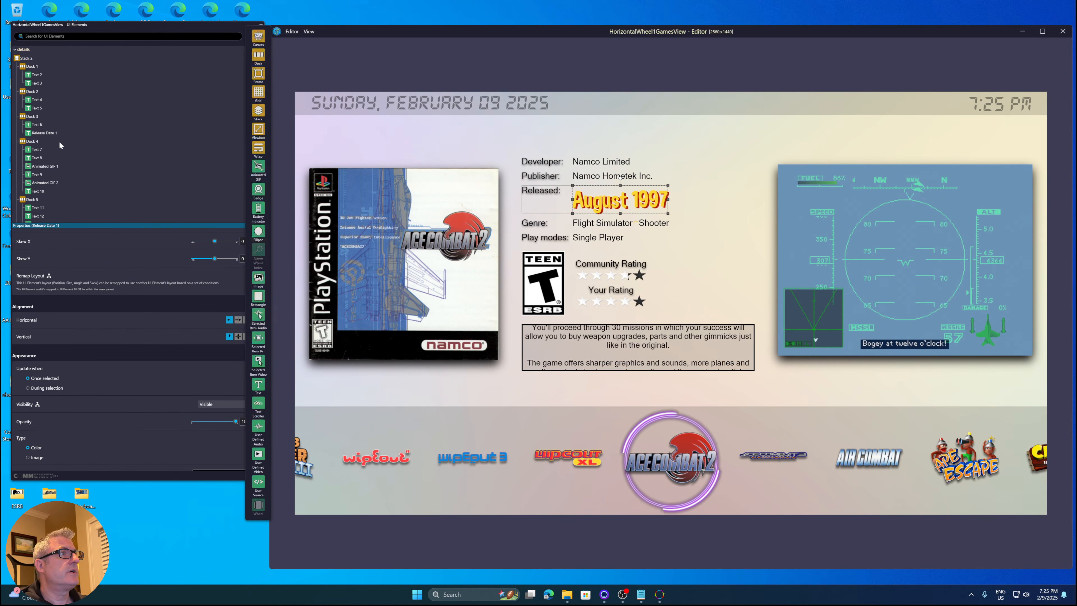
pyautogui.rightClick(262, 168)
pyautogui.click(282, 180)
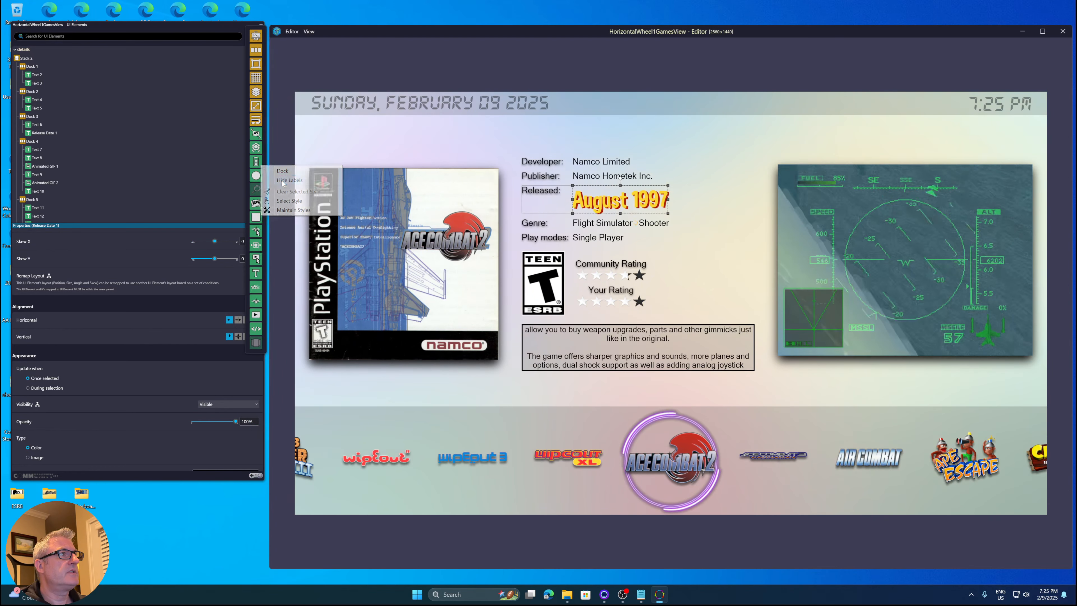
pyautogui.moveTo(265, 149); pyautogui.dragTo(268, 151)
# Zoom the UI Elements window in, narrow it to clear the floating toolbox, and nudge it upward.
pyautogui.moveTo(131, 28); pyautogui.dragTo(128, 30)
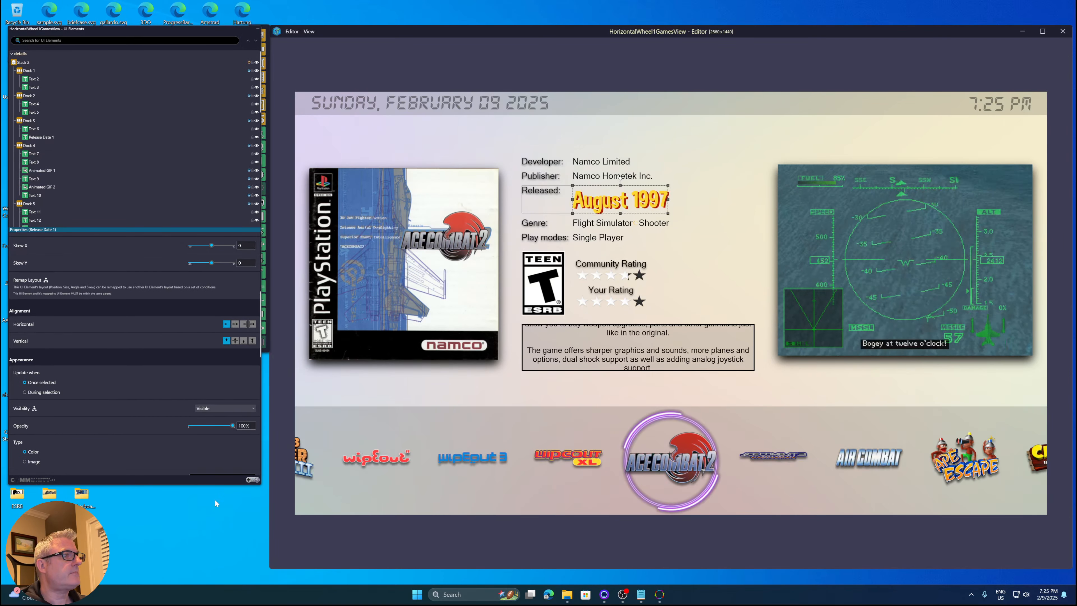
pyautogui.scroll(10, 172, 362)
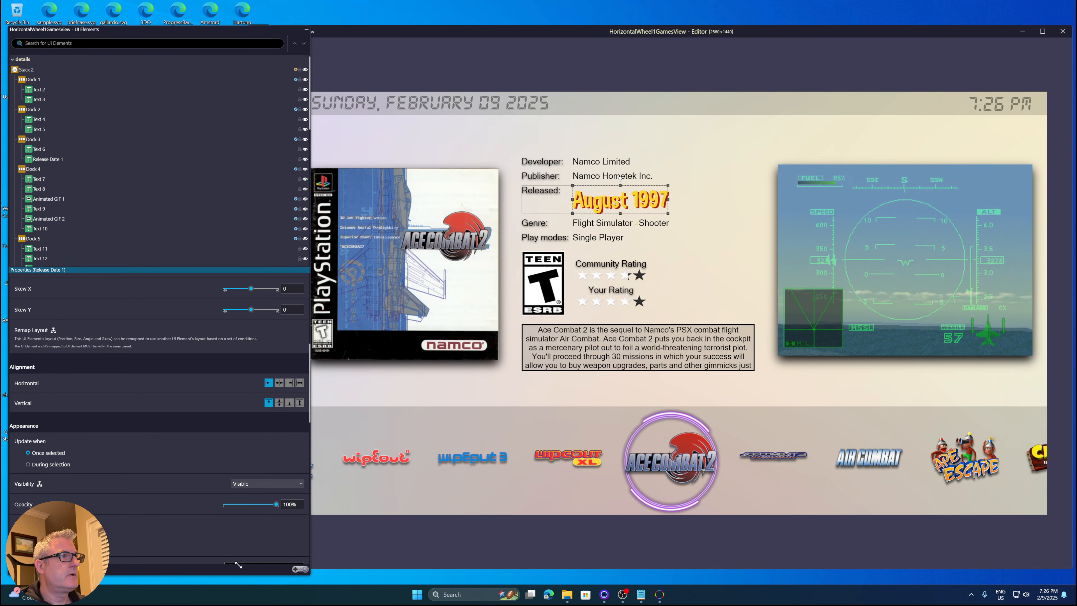
pyautogui.moveTo(309, 573); pyautogui.dragTo(224, 550)
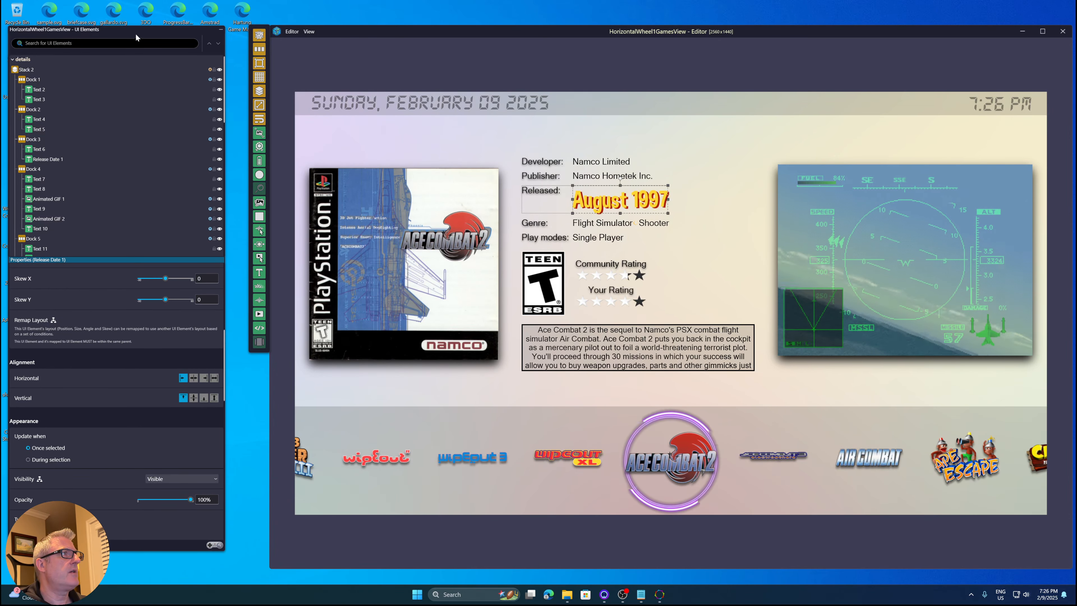
pyautogui.moveTo(135, 33); pyautogui.dragTo(137, 25)
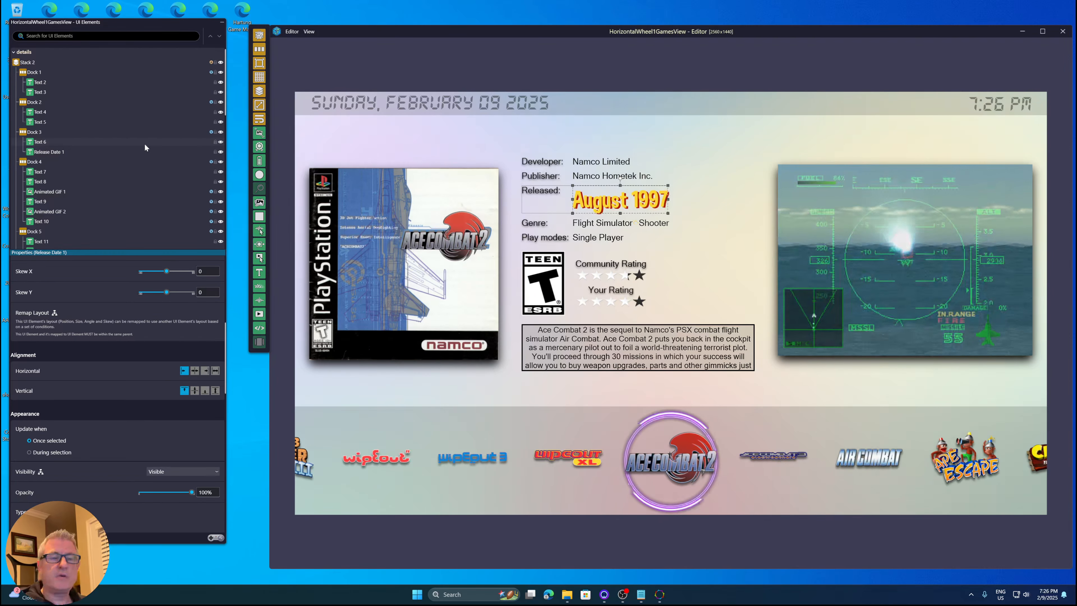
# Fine-tune the UI Elements window's zoom, raising it to 84%, lowering it to 79% and increasing it slightly again.
pyautogui.scroll(5, 145, 148)
pyautogui.scroll(-4, 145, 148)
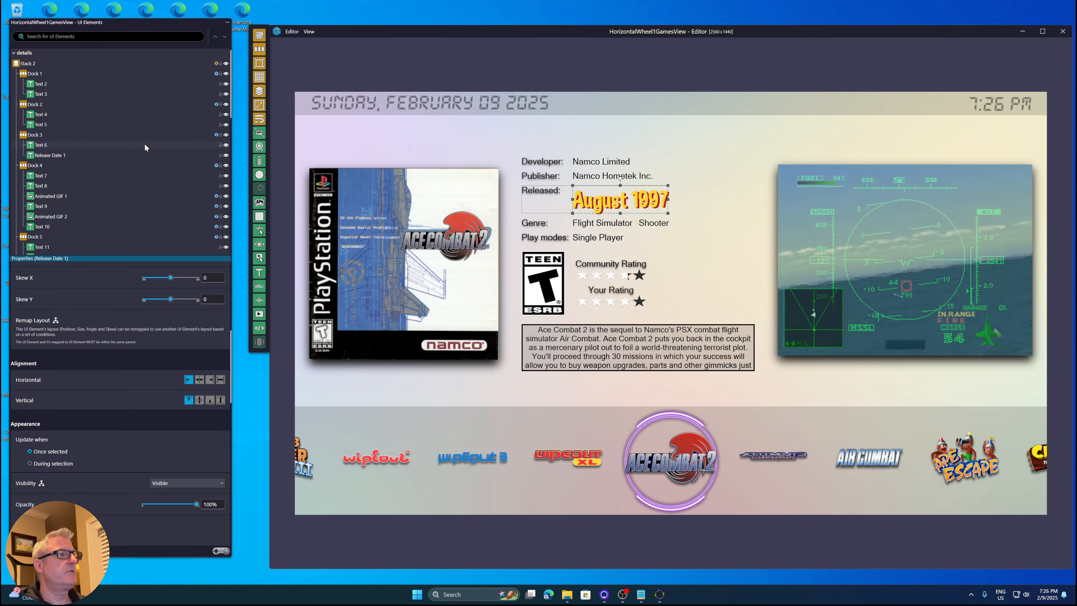
pyautogui.rightClick(180, 26)
pyautogui.scroll(5, 228, 34)
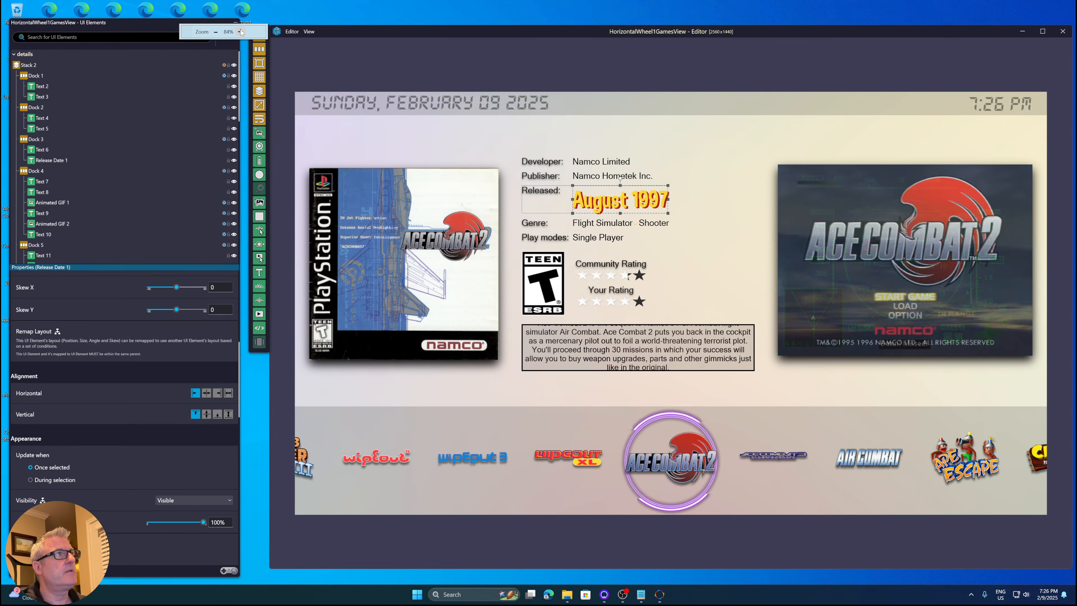
pyautogui.scroll(-9, 217, 33)
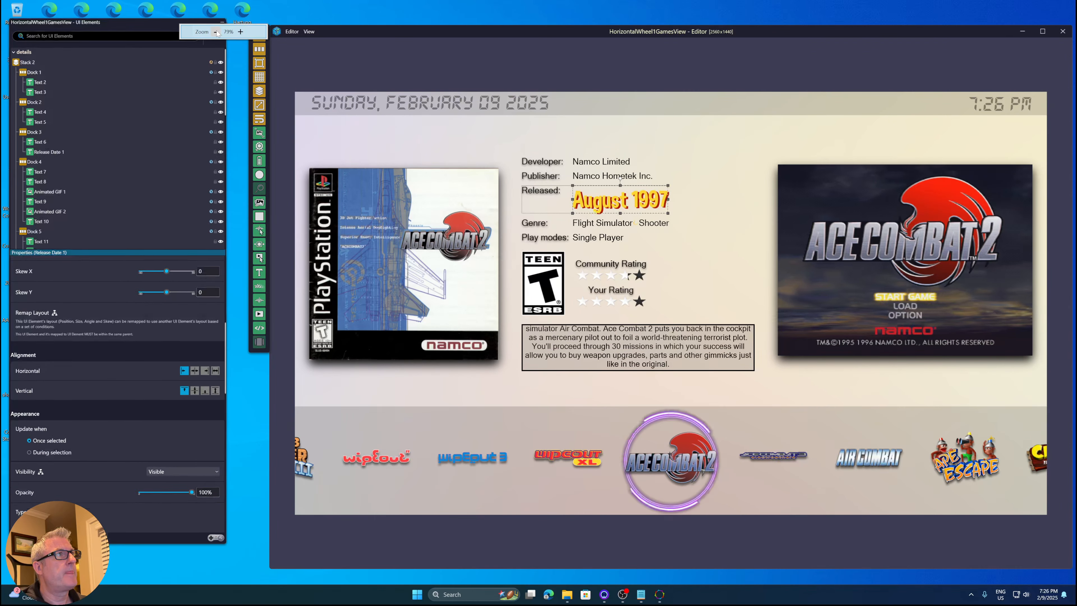
pyautogui.click(241, 32)
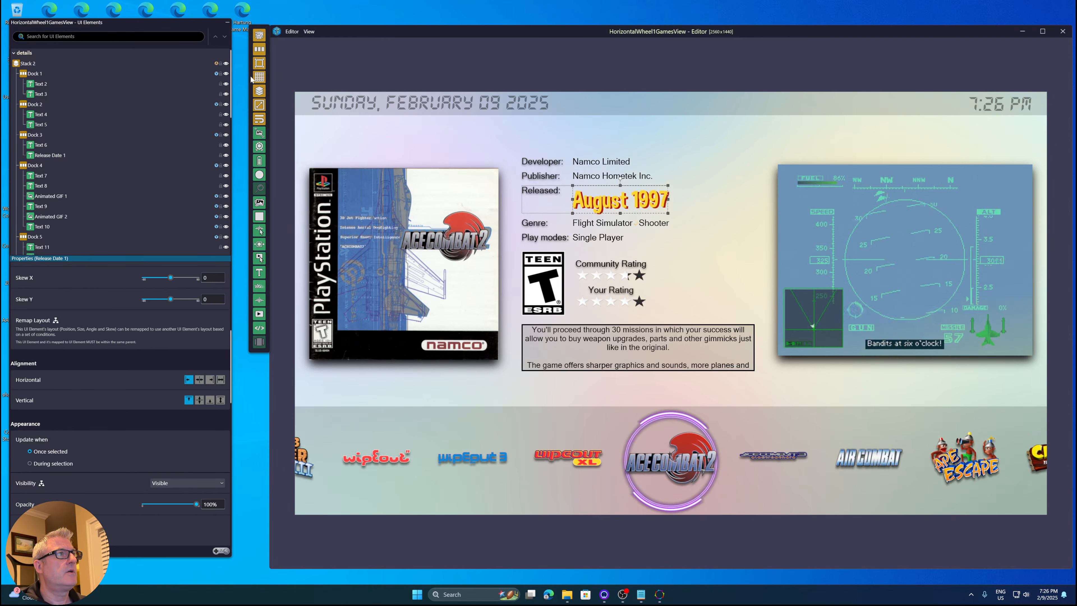
# Place the floating toolbox close beside the UI Elements window, then widen that window slightly and lower it a little.
pyautogui.moveTo(252, 79); pyautogui.dragTo(241, 77)
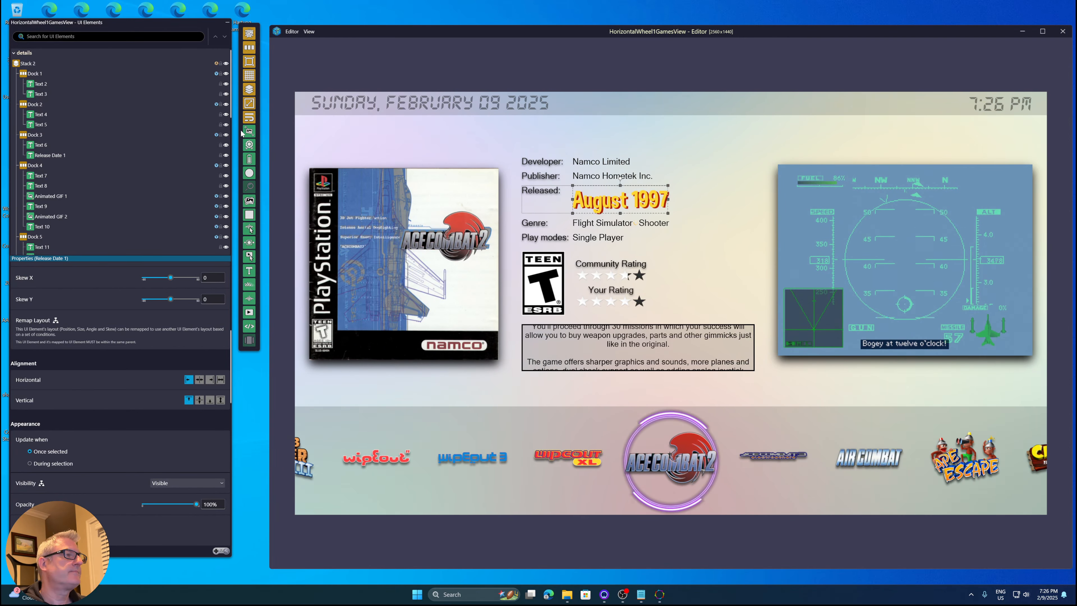
pyautogui.moveTo(157, 24); pyautogui.dragTo(156, 23)
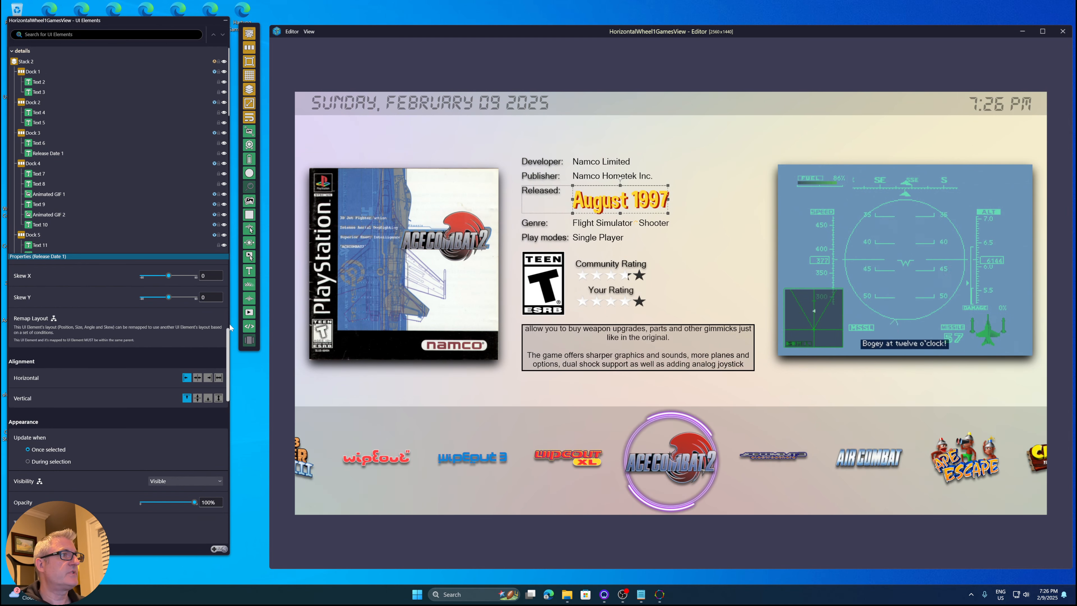
pyautogui.moveTo(230, 324); pyautogui.dragTo(236, 324)
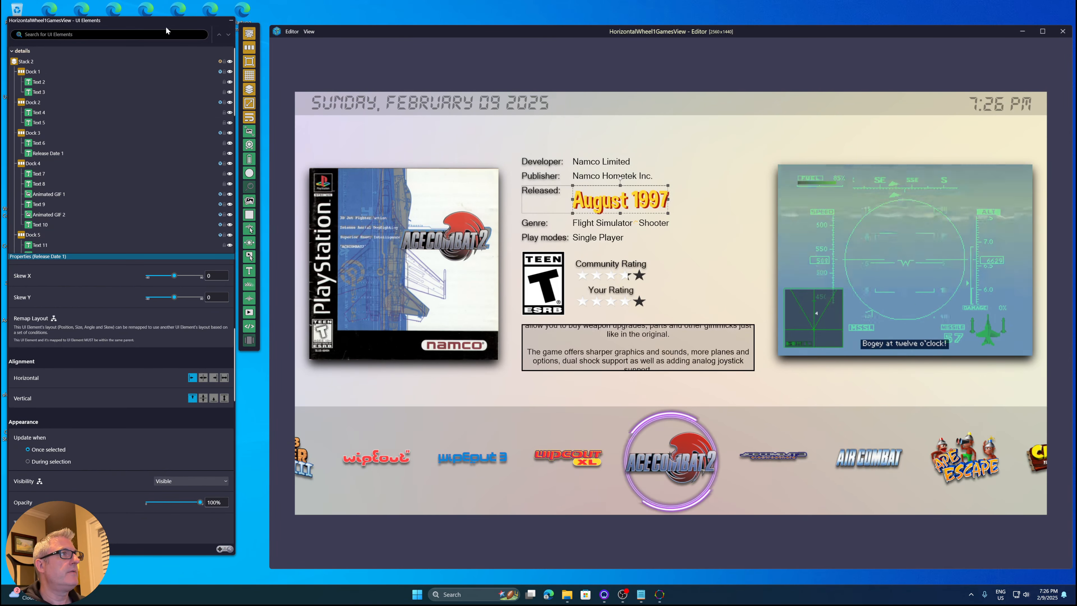
pyautogui.moveTo(166, 26); pyautogui.dragTo(168, 32)
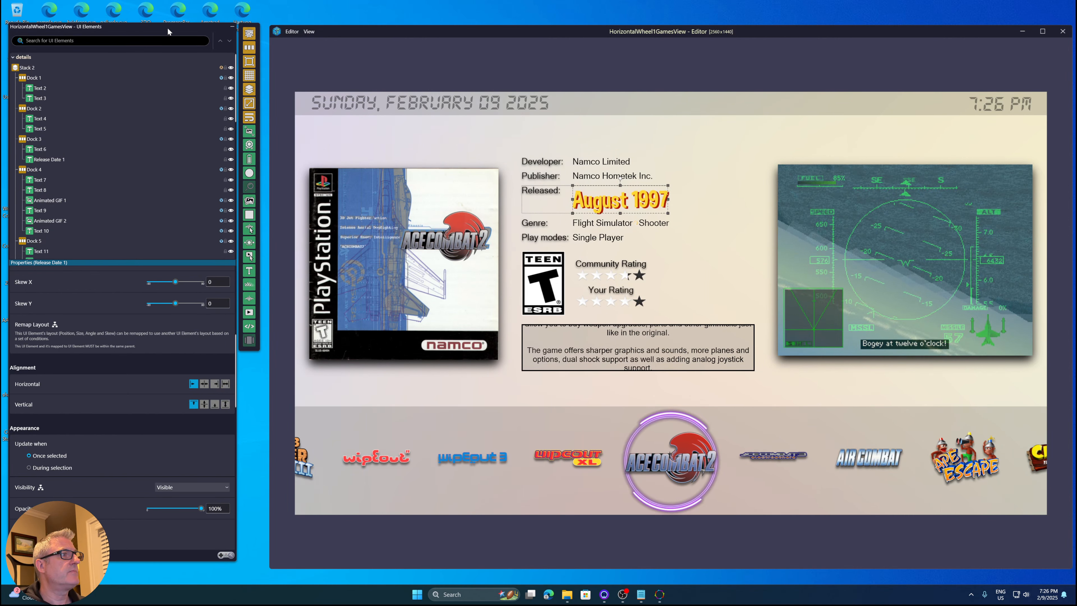